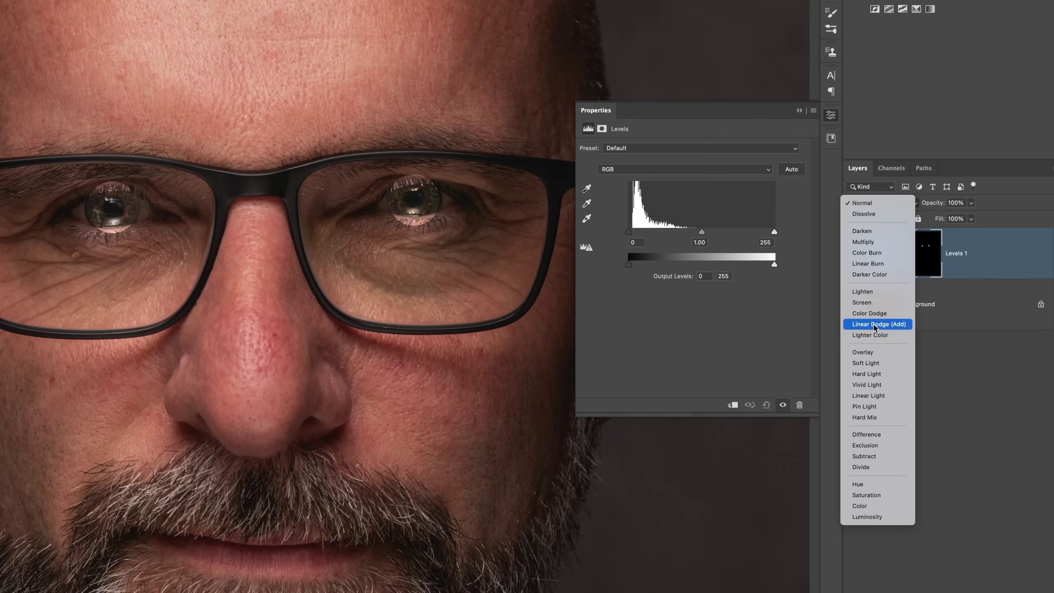
left_click(874, 326)
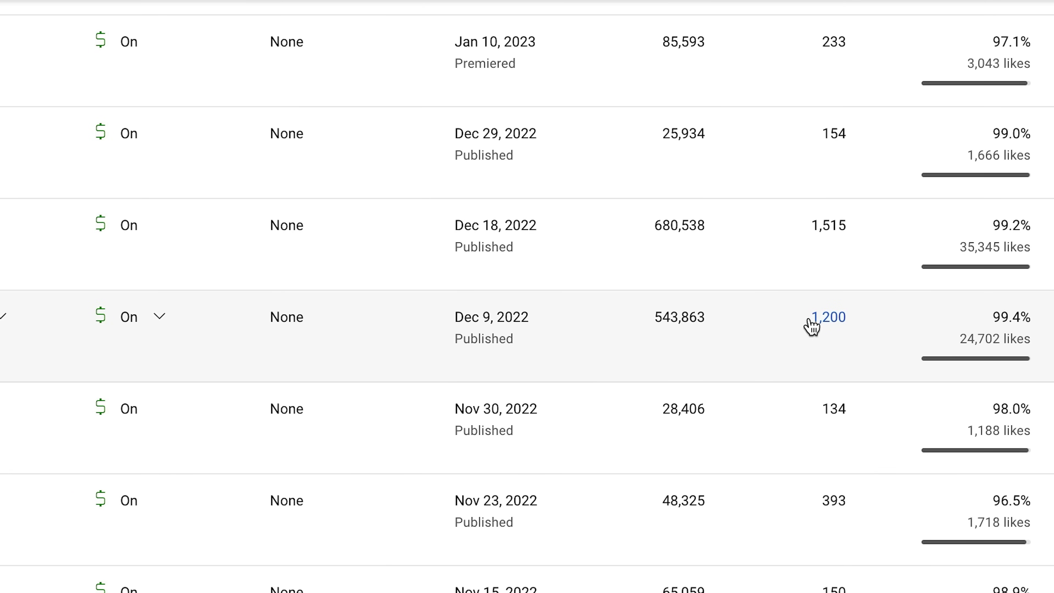
mouse_move(952, 351)
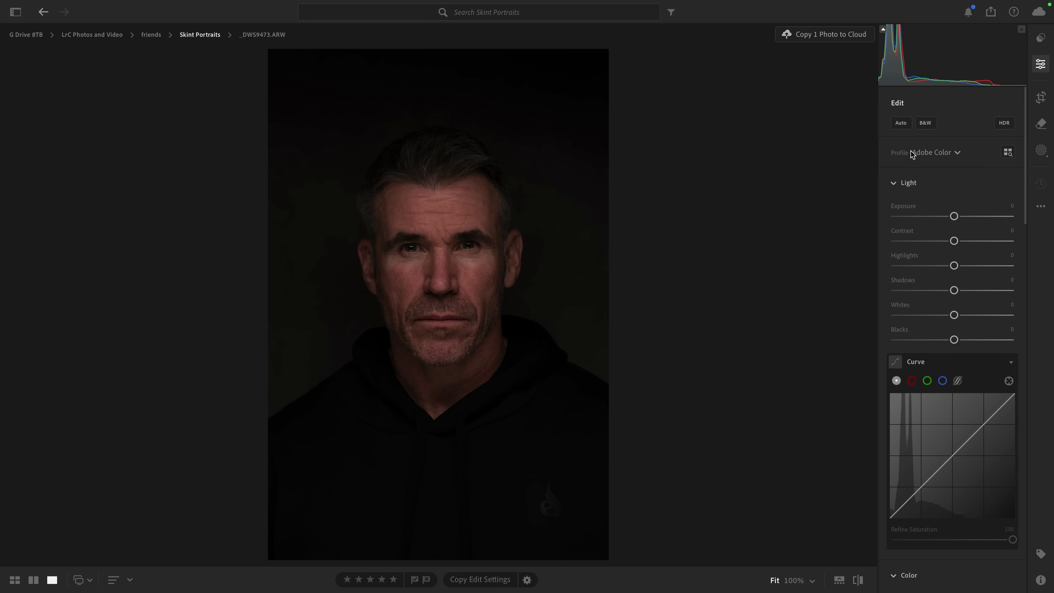
Apply the Adaptive Color profile to the portrait and reduce its amount to about 60.
left_click(957, 154)
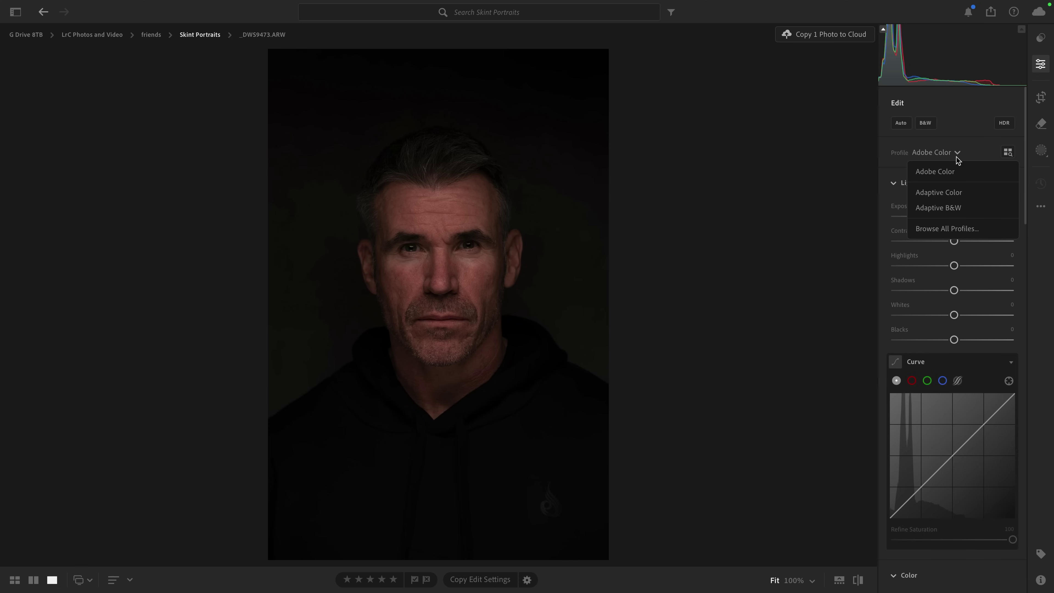
left_click(938, 192)
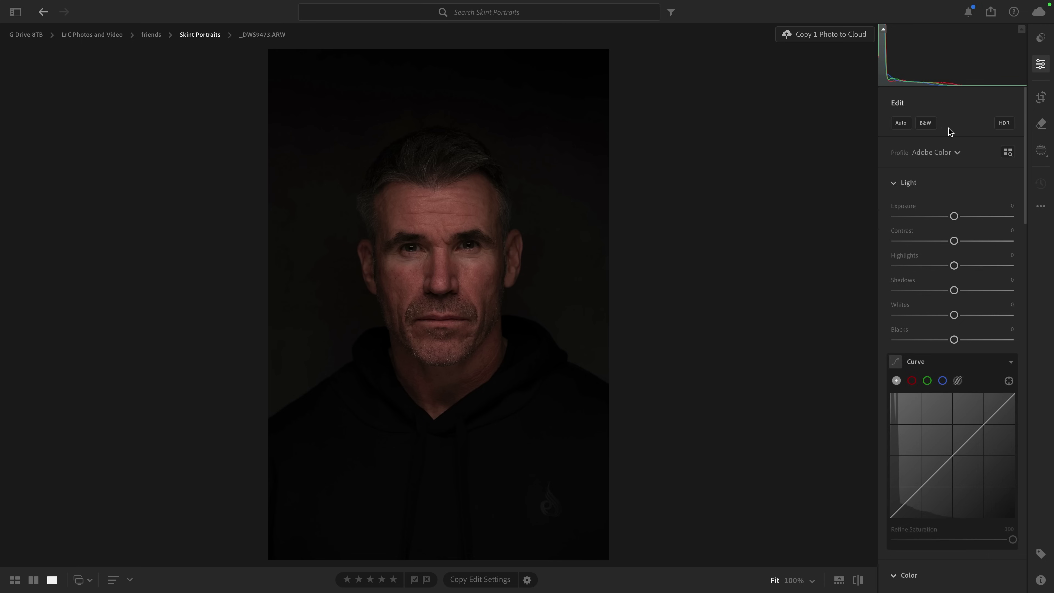
left_click(957, 153)
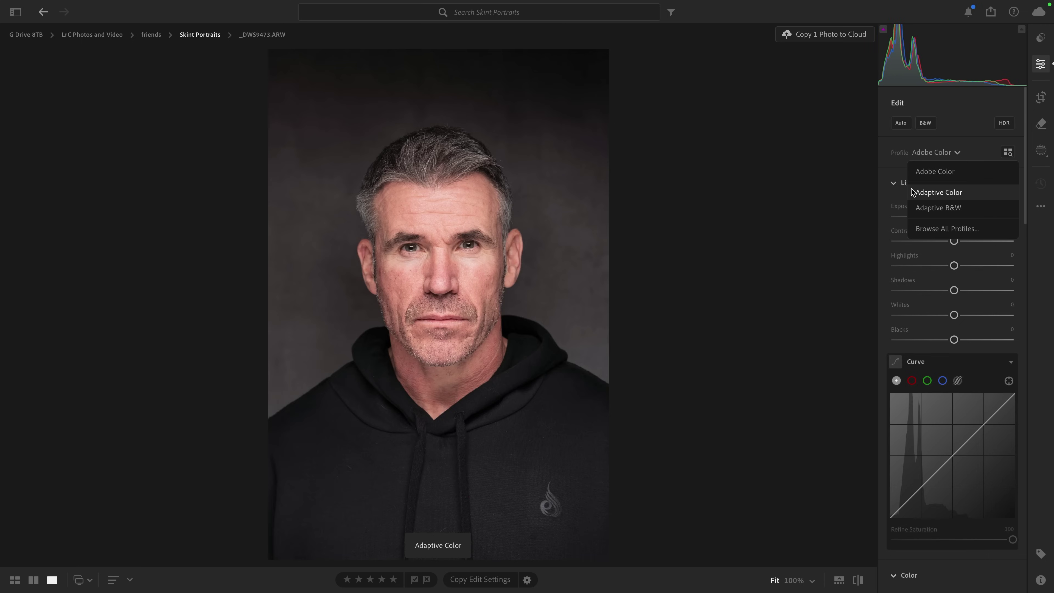
left_click(929, 196)
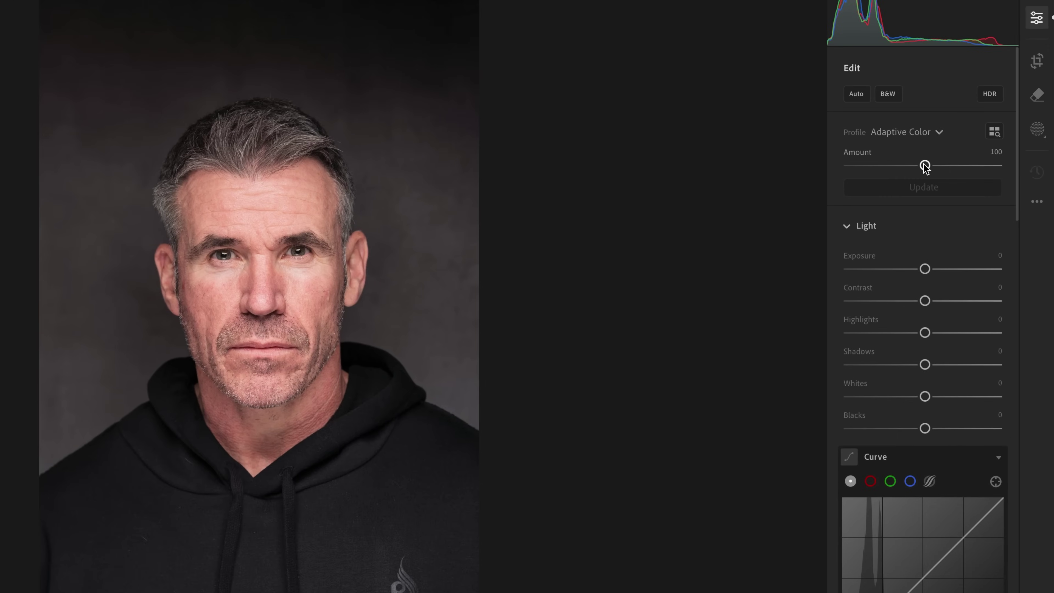
left_click_drag(925, 167, 894, 164)
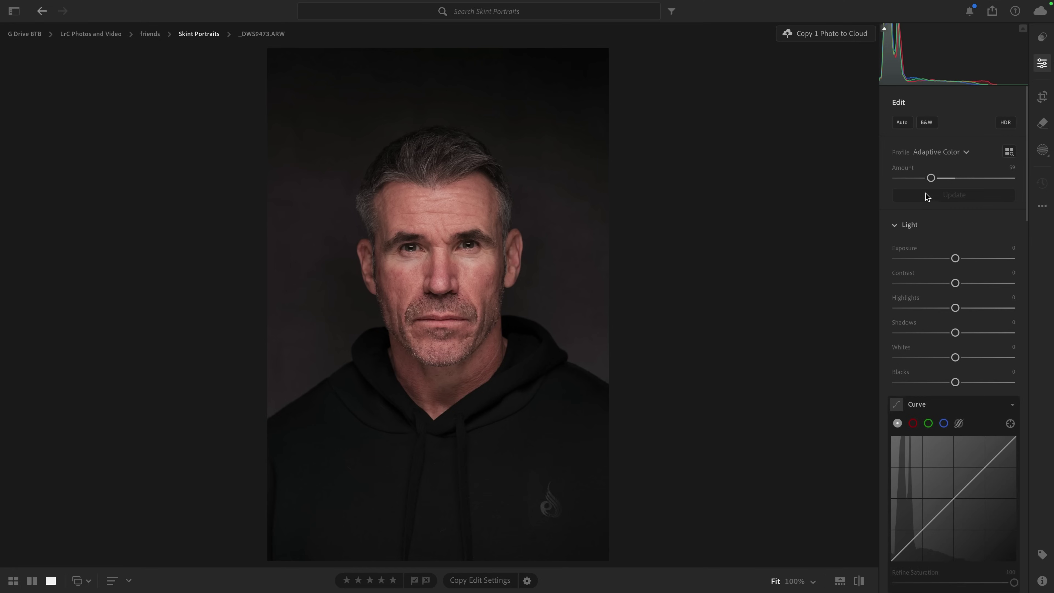
Compare the edited portrait with its original, unedited version.
key("backslash")
key("backslash")
key("backslash")
key("backslash")
key("backslash")
Crop the portrait to a 3 x 4 aspect ratio, tightening the frame and centring the man's face.
left_click(1042, 100)
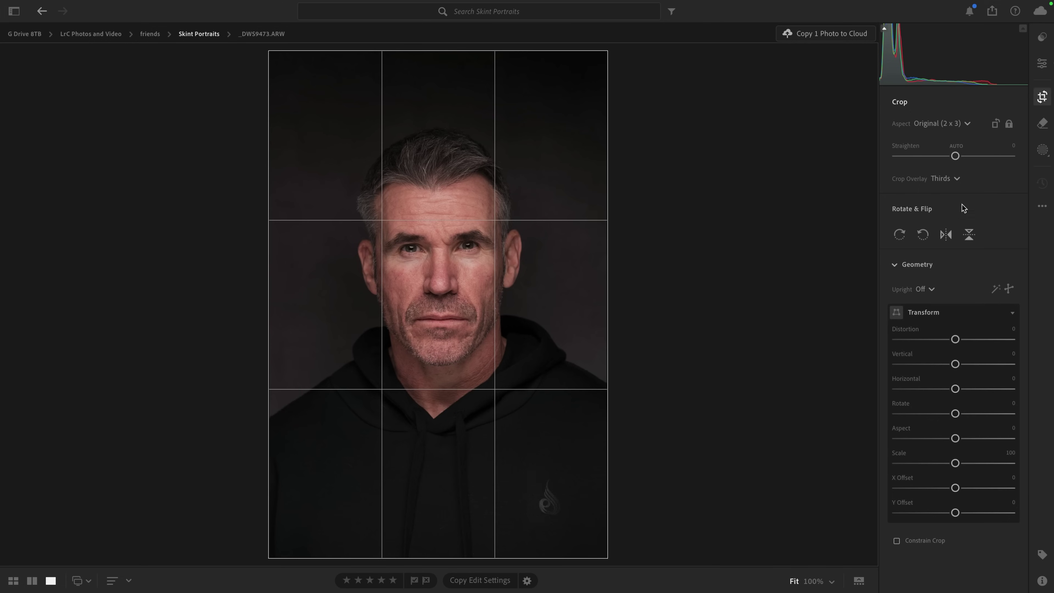
left_click(960, 124)
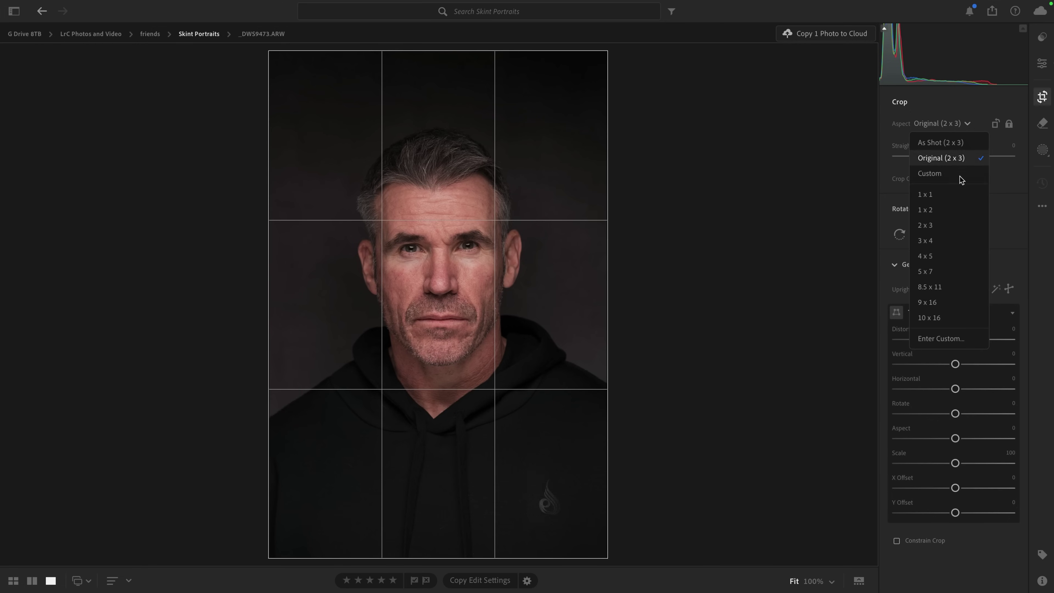
left_click(929, 243)
left_click_drag(267, 79, 360, 187)
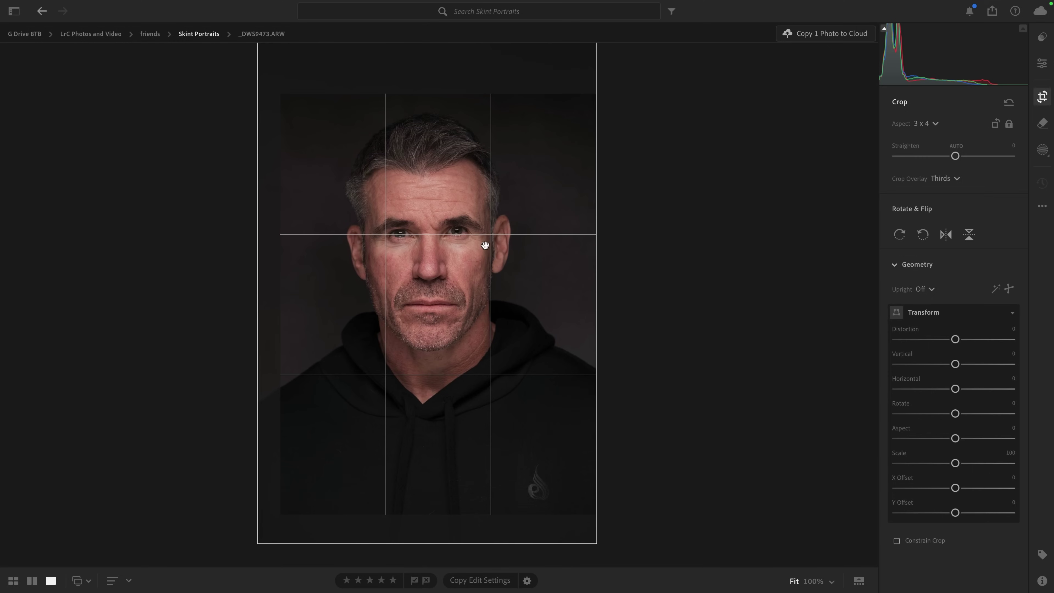
left_click_drag(446, 241, 439, 248)
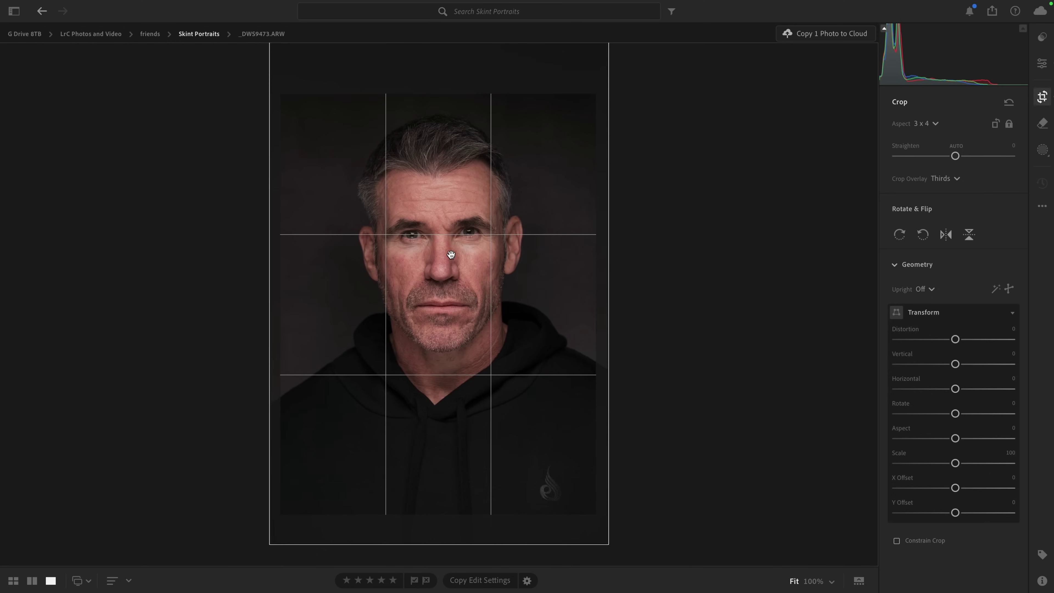
key("Return")
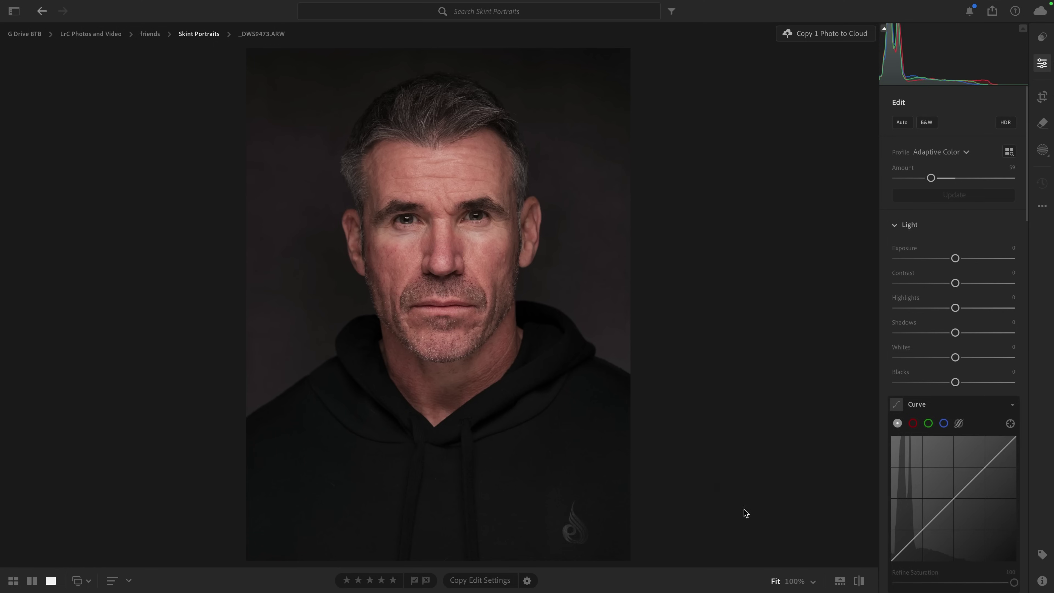
Create a mask of Person 1 covering only the iris and pupil, viewing the face at 100%.
left_click(794, 582)
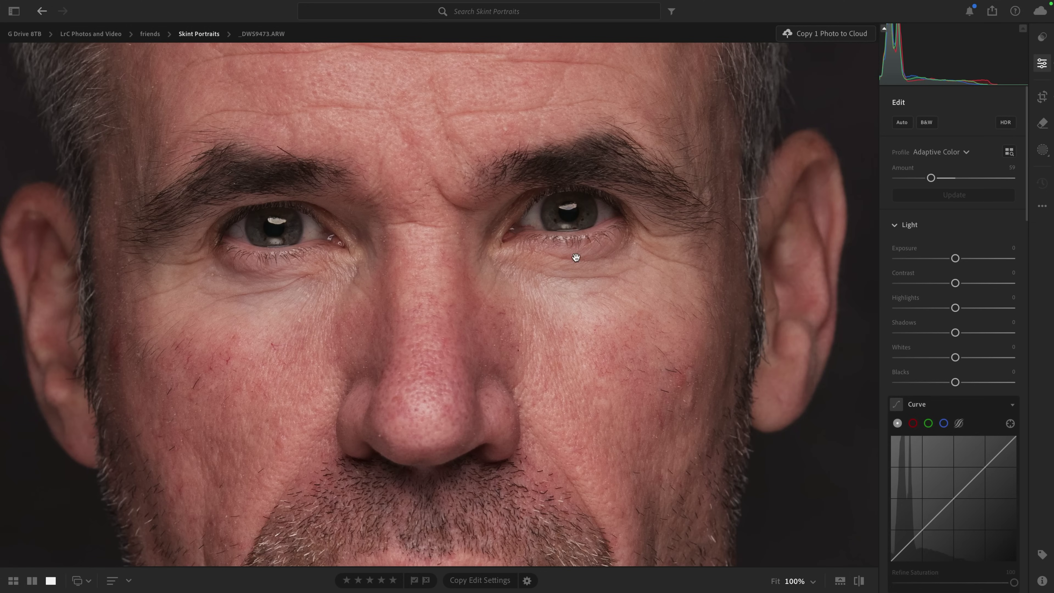
left_click(1042, 150)
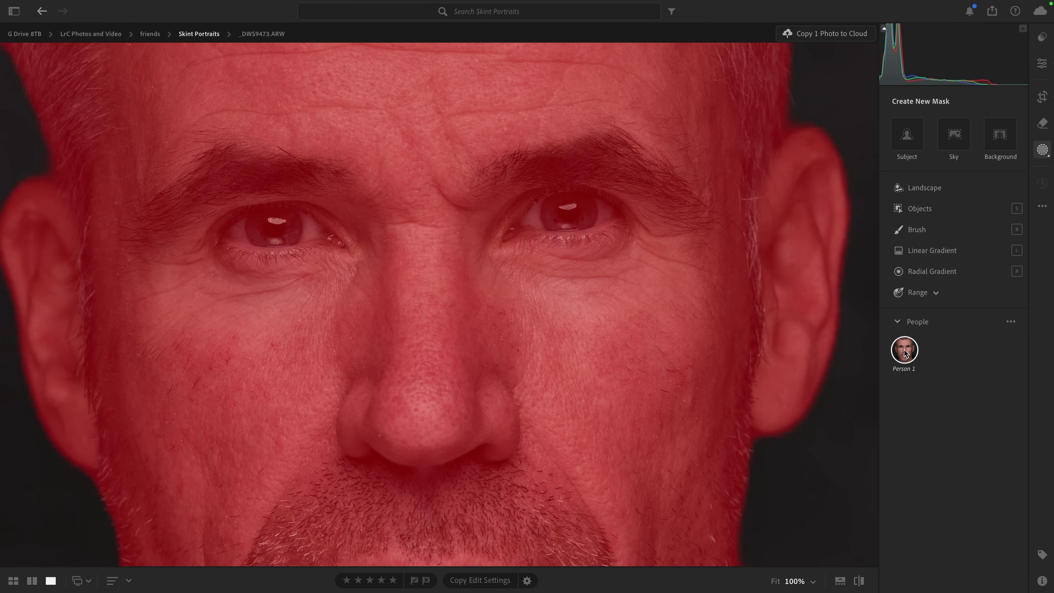
left_click(905, 351)
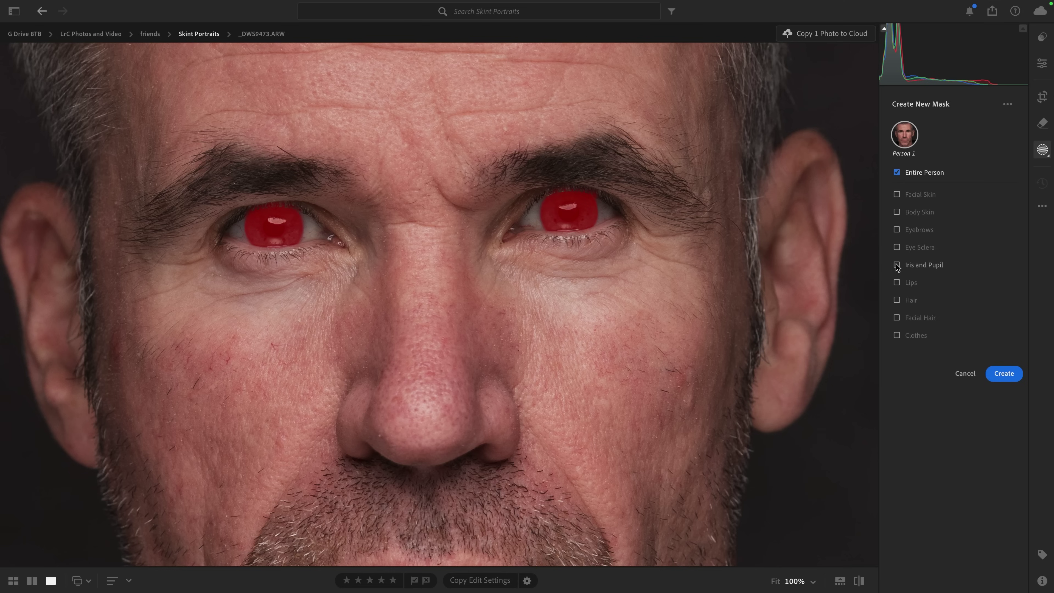
left_click(896, 264)
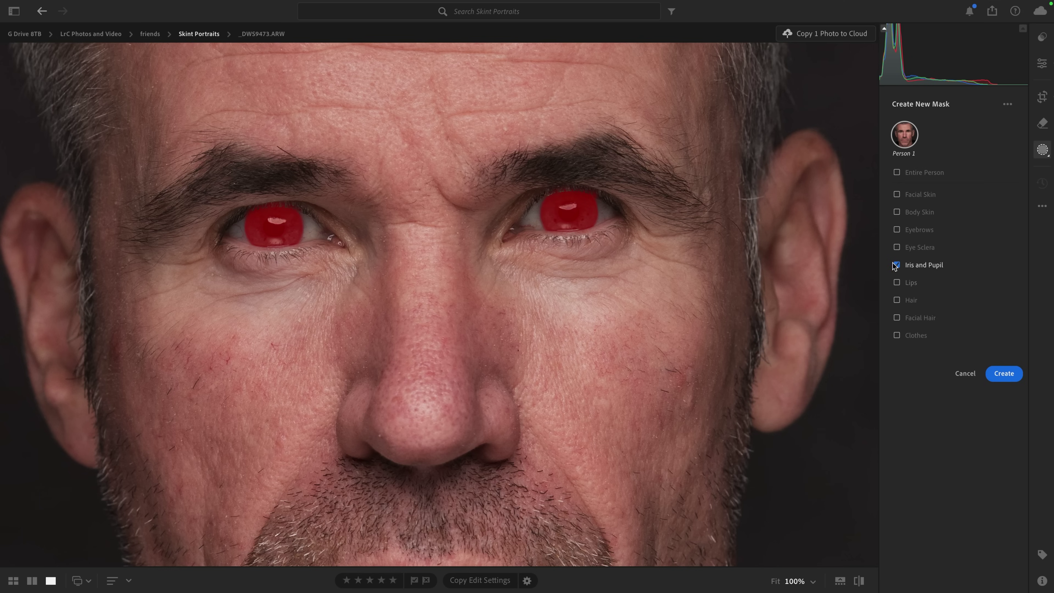
left_click(1004, 374)
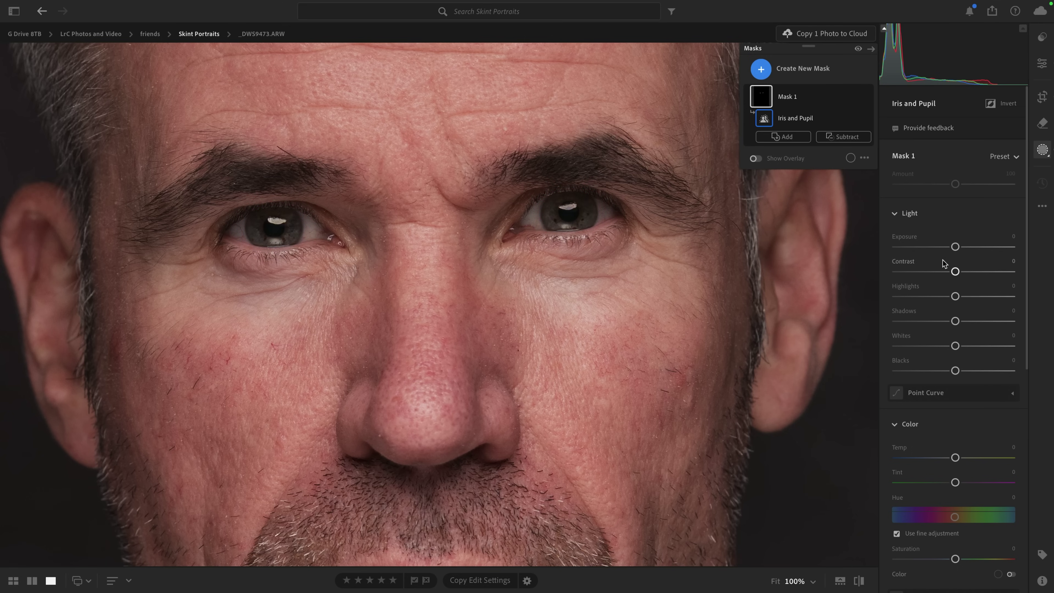
Brighten the masked irises with Exposure at +0.56 and Contrast at +11.
left_click(955, 247)
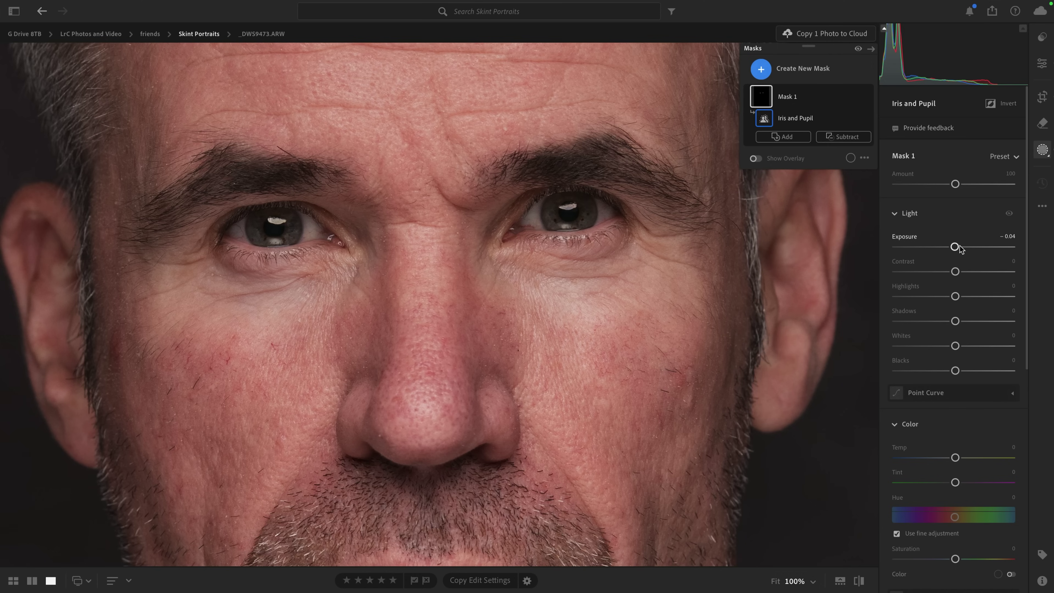
left_click_drag(963, 248, 962, 247)
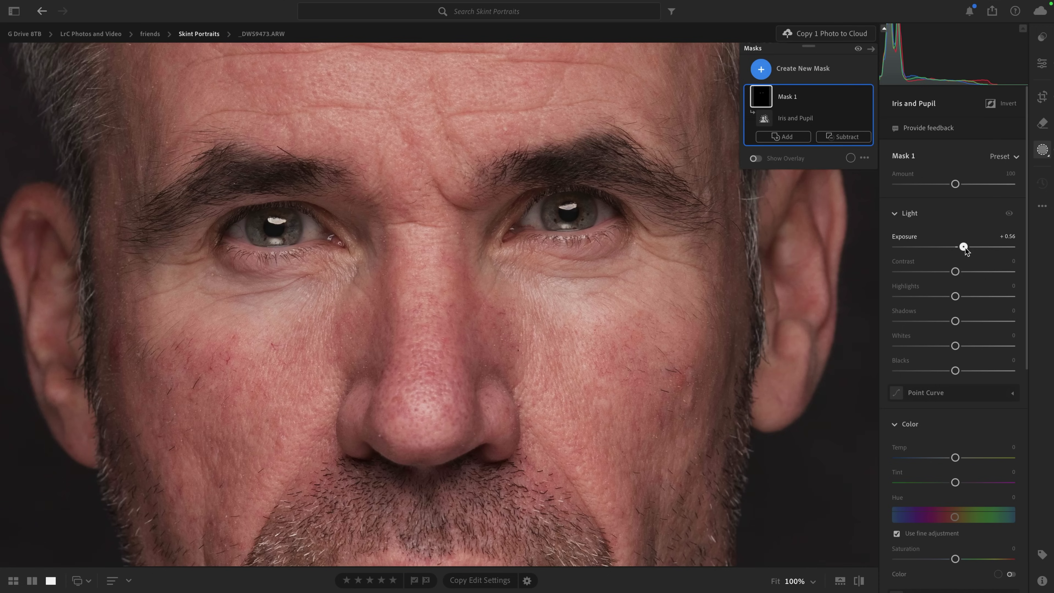
left_click_drag(955, 272, 958, 272)
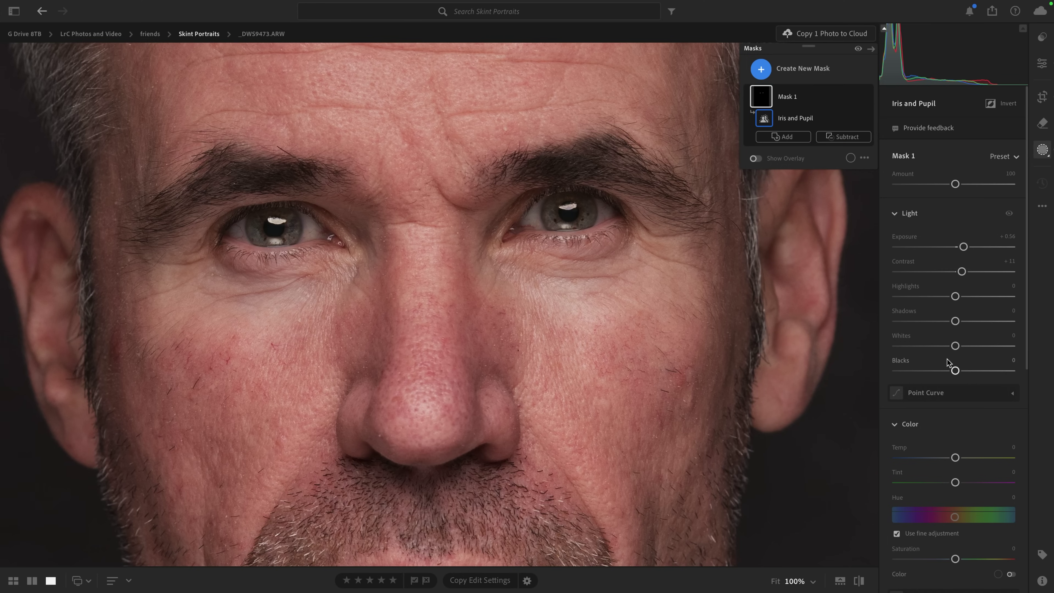
Bring out iris detail in the mask with Texture +43, Clarity +24, Dehaze +10 and Sharpness +19.
scroll(950, 365, "down", 10)
scroll(952, 363, "down", 2)
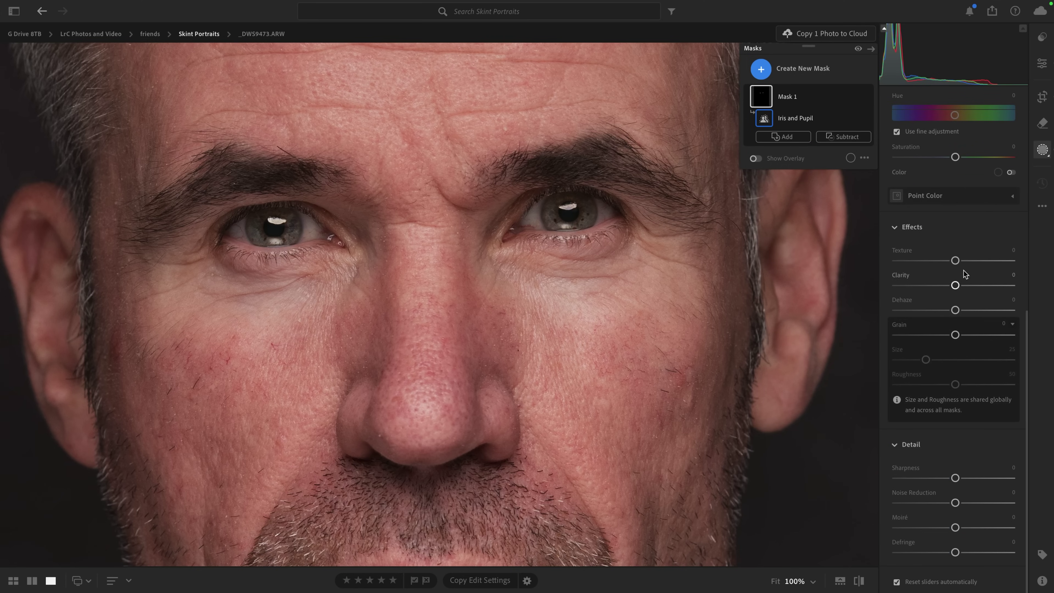
left_click_drag(955, 260, 980, 263)
left_click_drag(977, 261, 980, 261)
left_click_drag(955, 286, 964, 311)
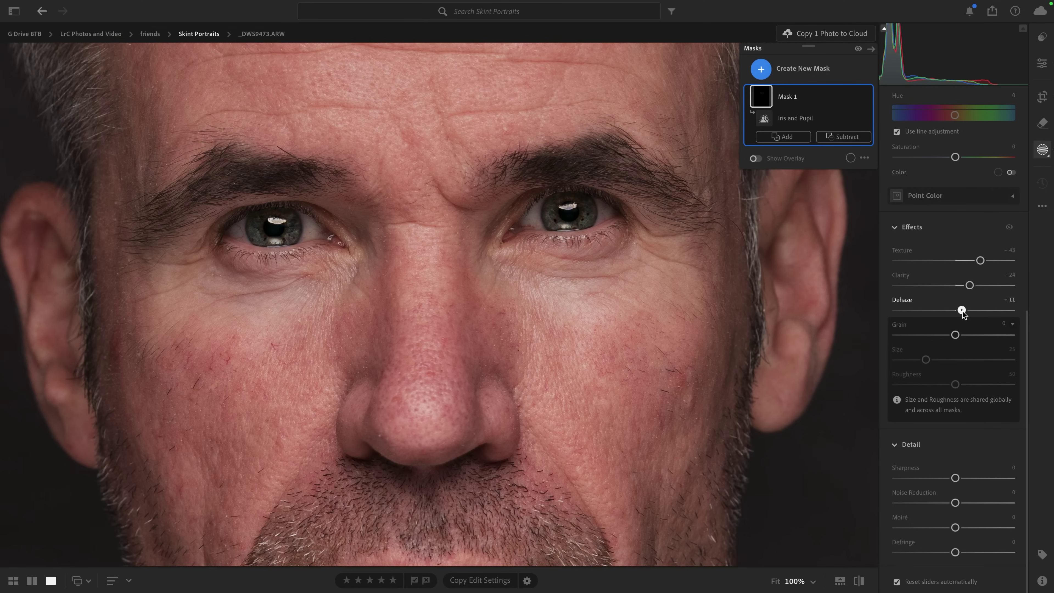
left_click_drag(962, 312, 961, 312)
left_click_drag(956, 478, 966, 479)
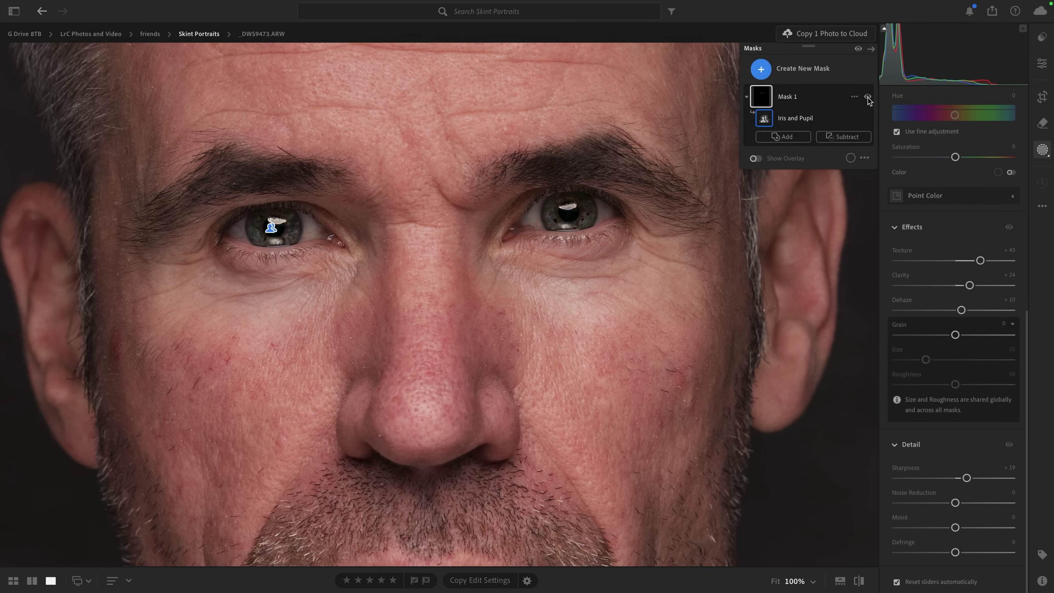
Compare the eyes with the iris and pupil mask hidden and shown.
left_click(868, 97)
left_click(868, 98)
left_click(867, 98)
left_click(868, 98)
Rename the iris and pupil mask to "eyes" and collapse its components.
left_click(854, 98)
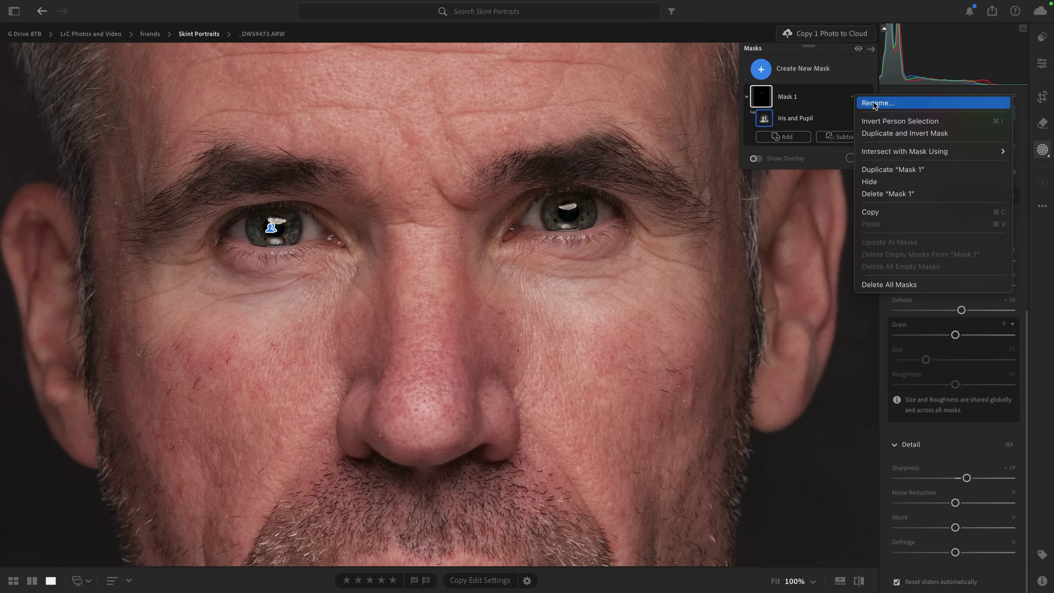
left_click(874, 104)
type("eyes")
key("Return")
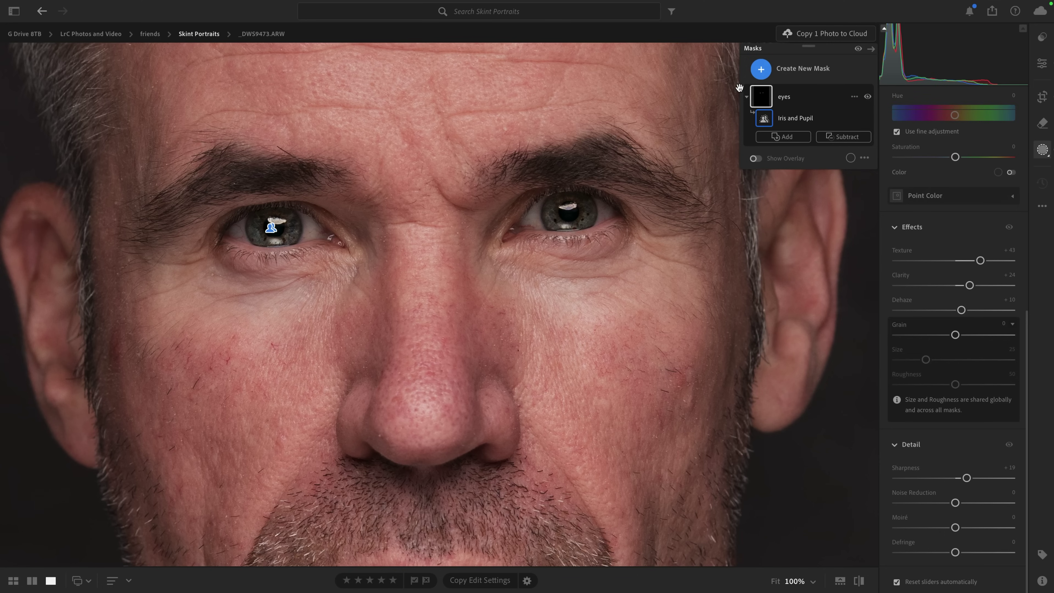
left_click(746, 100)
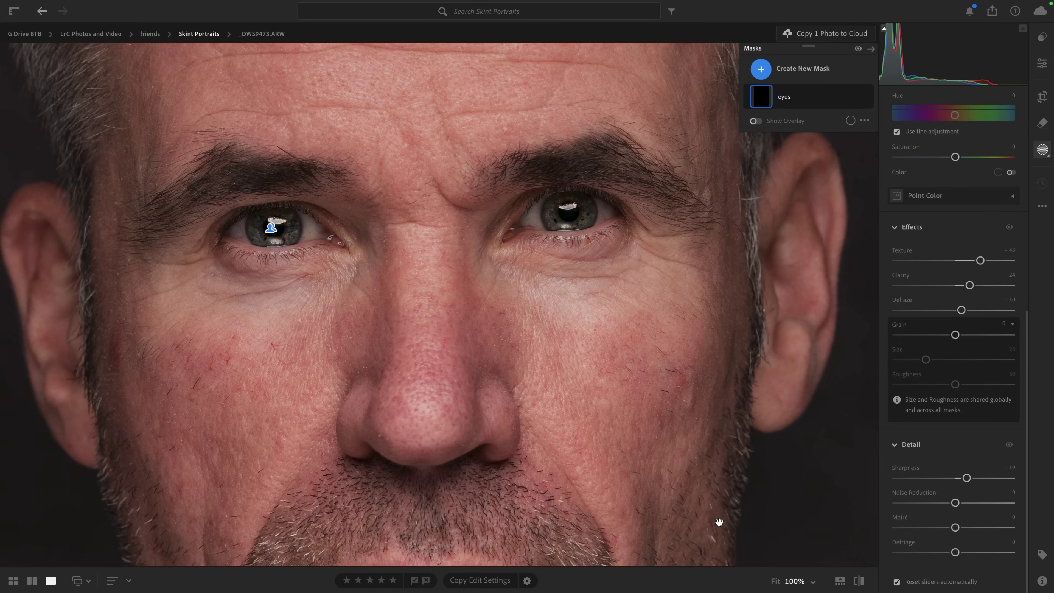
Create a new Brush mask with the whole portrait in view, using a brush flow of 20.
left_click(775, 582)
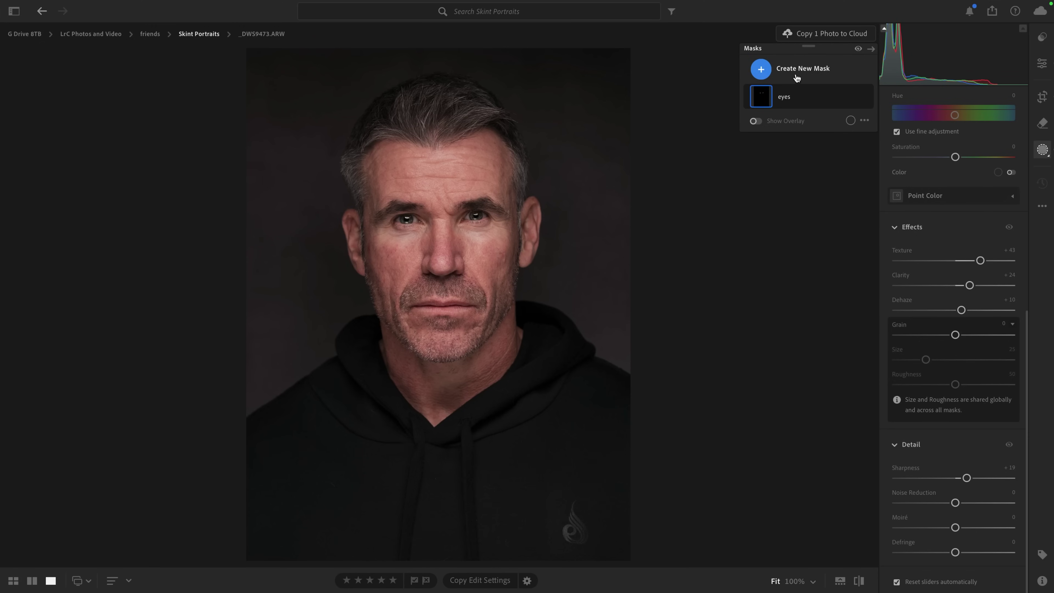
left_click(760, 69)
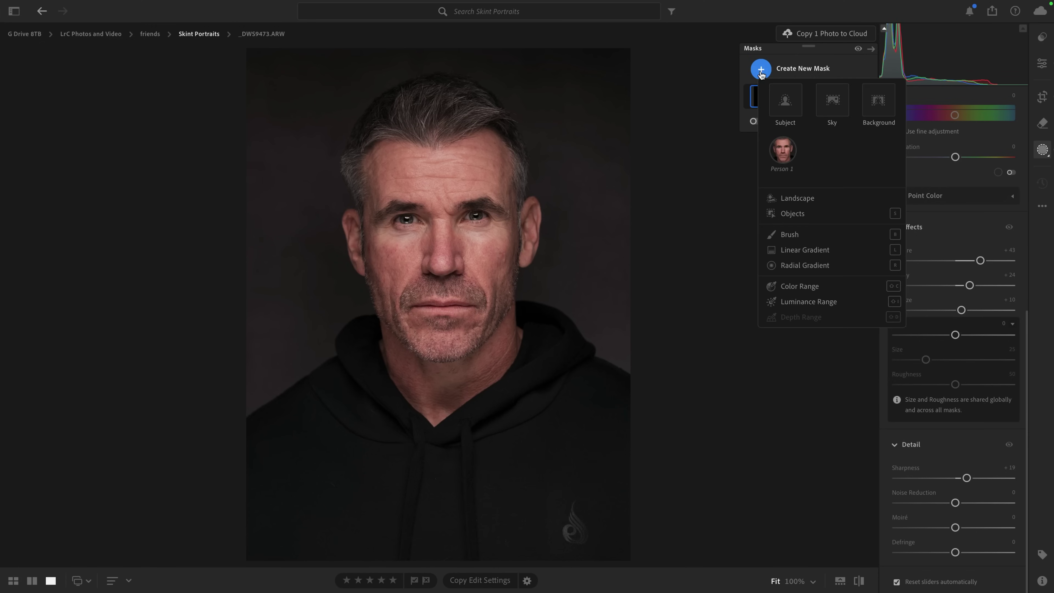
left_click(790, 235)
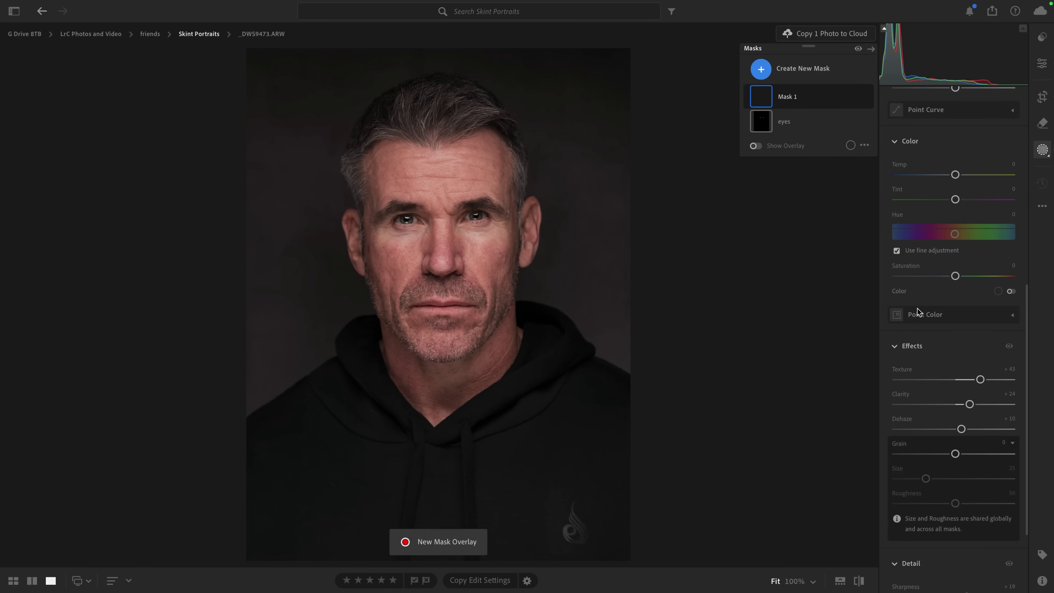
scroll(939, 337, "up", 10)
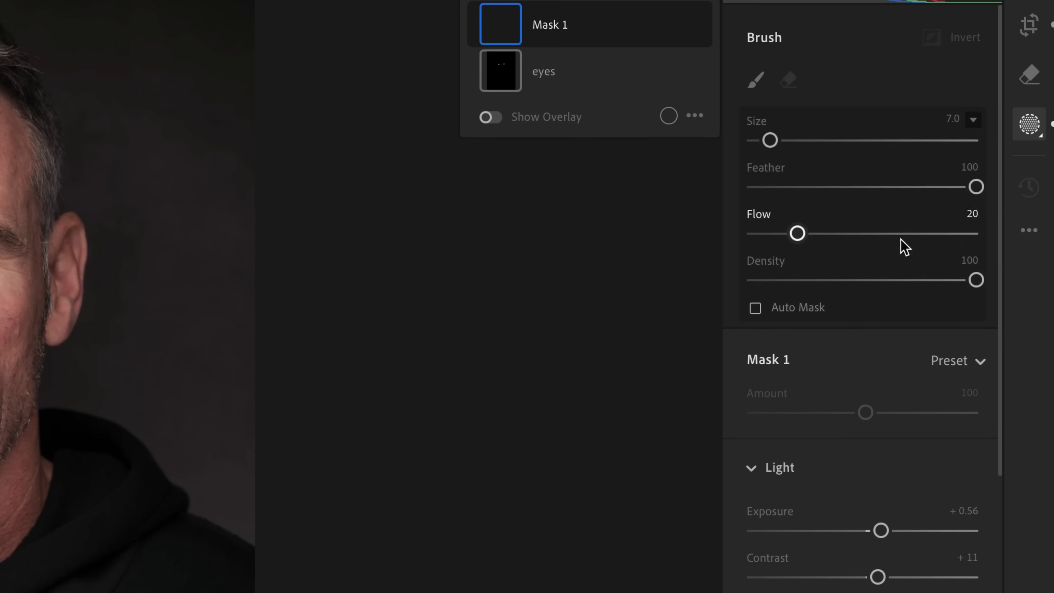
mouse_move(797, 233)
left_mouse_down()
mouse_move(984, 248)
mouse_move(962, 233)
mouse_move(811, 231)
left_mouse_up()
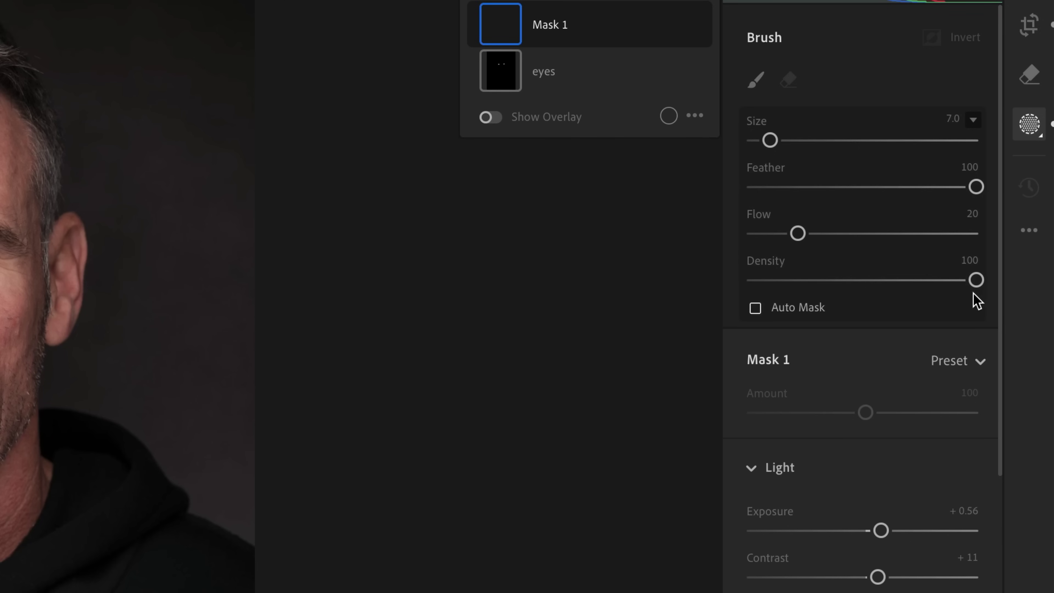
Apply the Lighten preset to the new brush mask and raise its Exposure to +1.00.
double_click(875, 515)
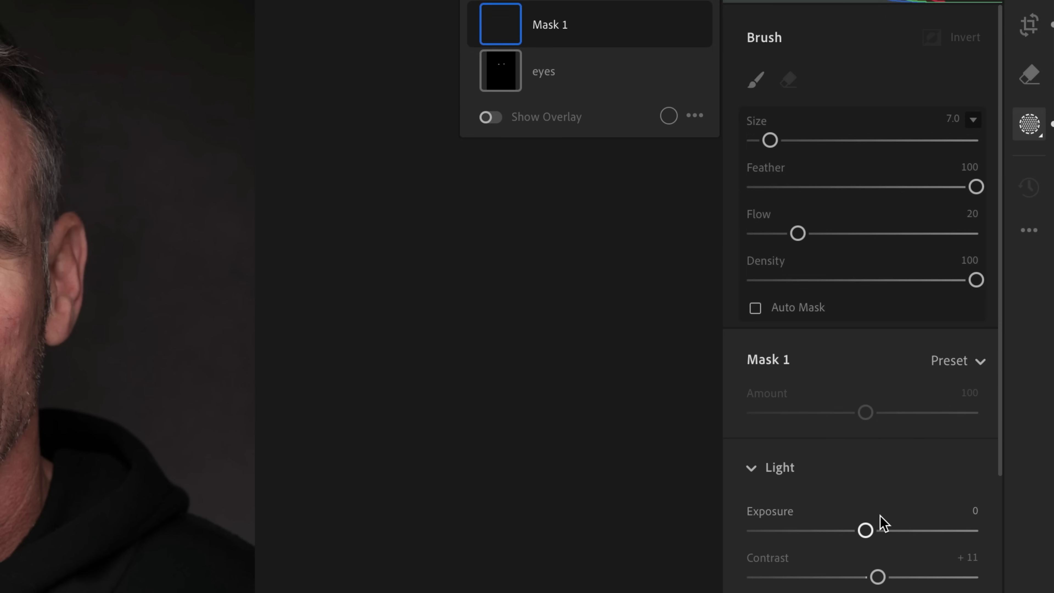
left_click(976, 364)
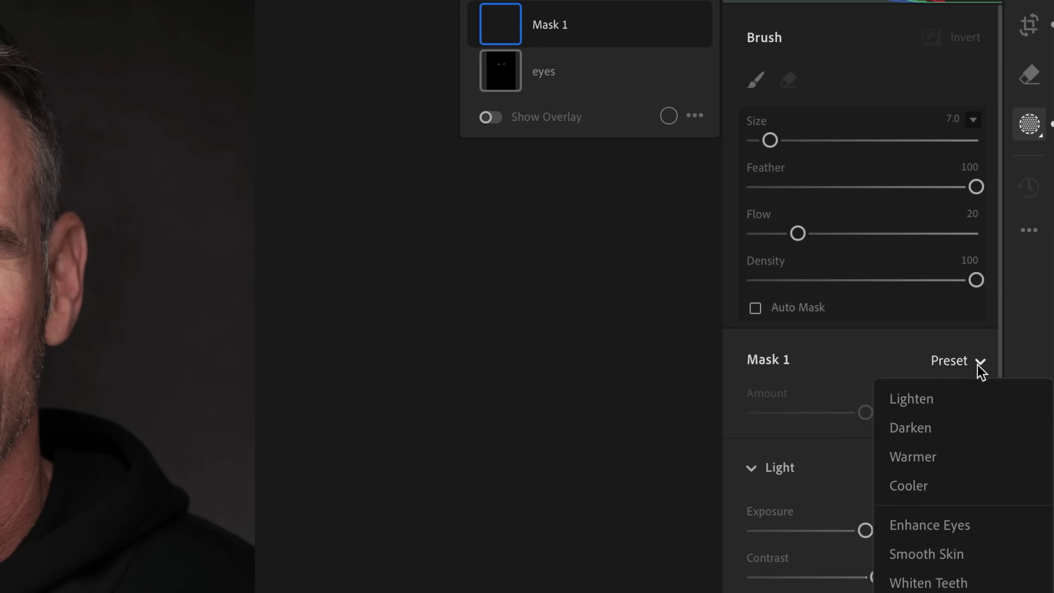
left_click(923, 400)
scroll(950, 341, "down", 3)
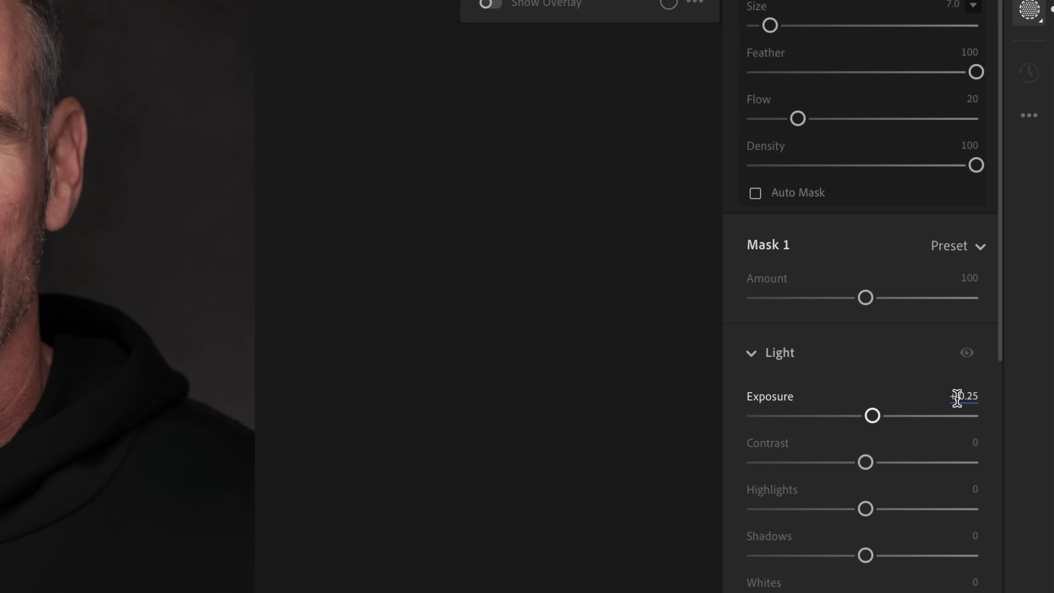
left_click_drag(876, 420, 899, 429)
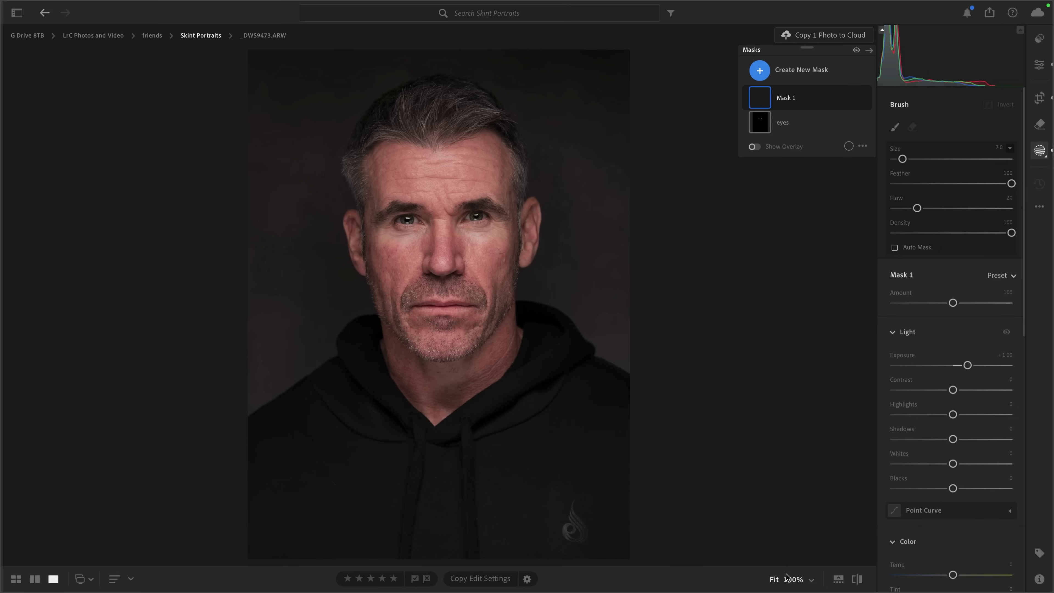
Paint lightening onto the centre of the forehead with a size 10 brush at 33% view.
left_click(812, 582)
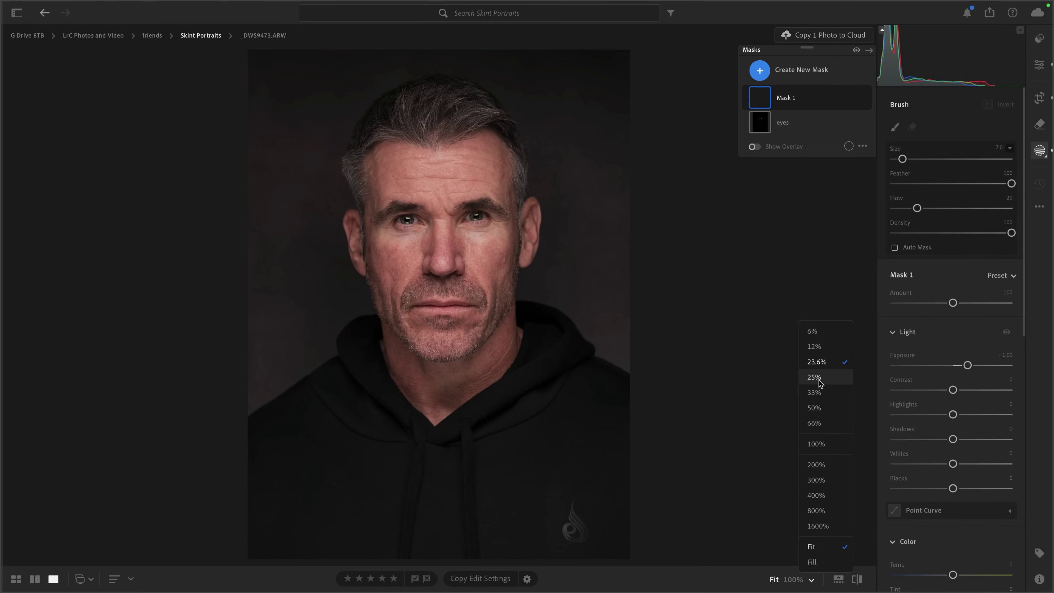
left_click(819, 392)
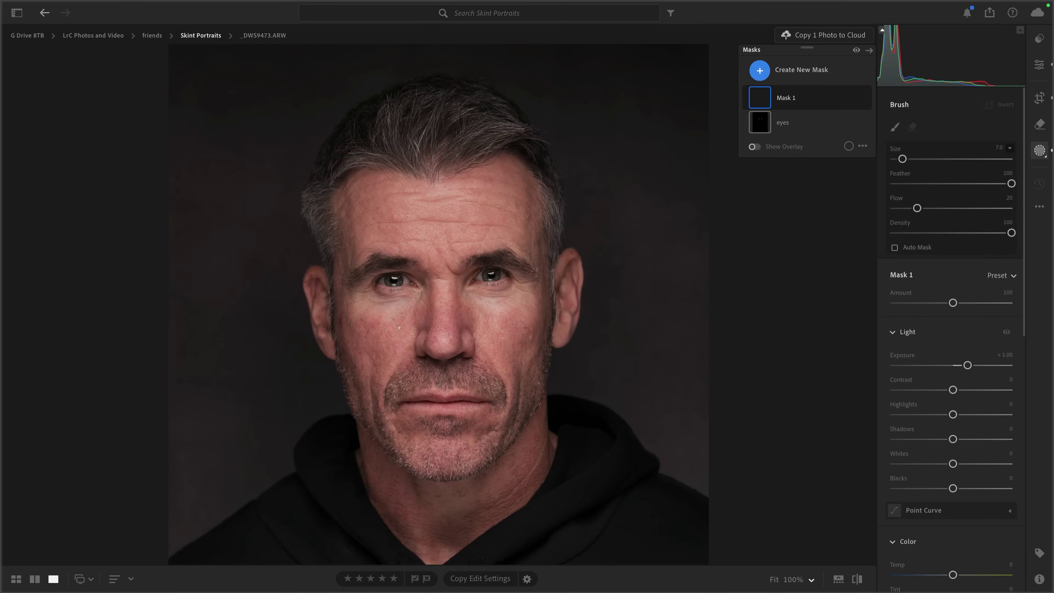
key("bracketright")
key("bracketright")
key("bracketright")
key("bracketright")
key("bracketright")
key("bracketright")
key("bracketright")
key("bracketright")
key("bracketleft")
key("bracketleft")
key("bracketleft")
key("bracketleft")
key("bracketleft")
left_click_drag(431, 210, 438, 203)
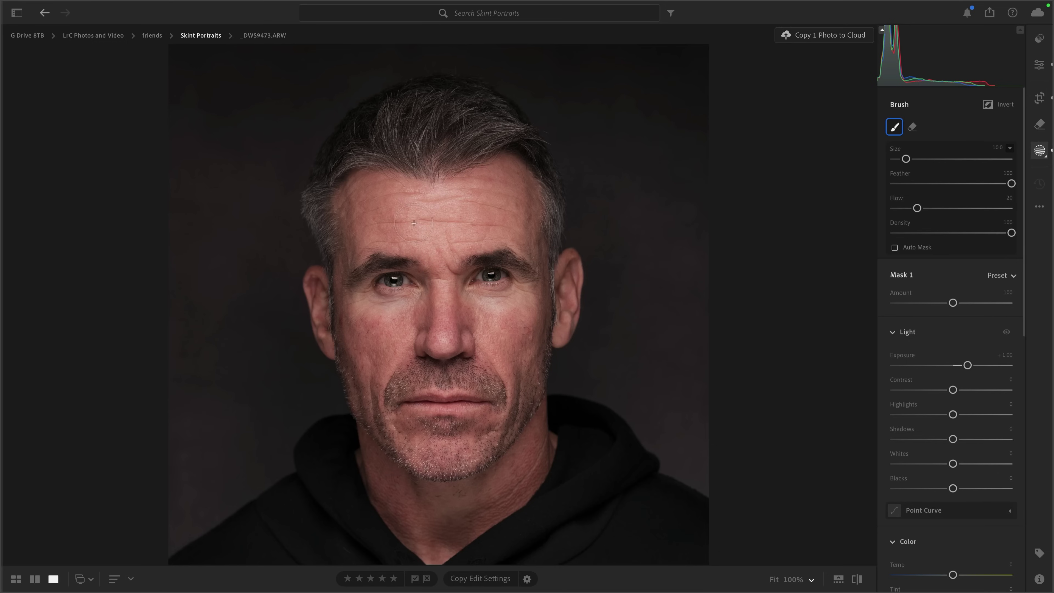
Lighten the upper bridge of the nose with a size 3 brush and the cheek beside it with size 6.
key("bracketleft")
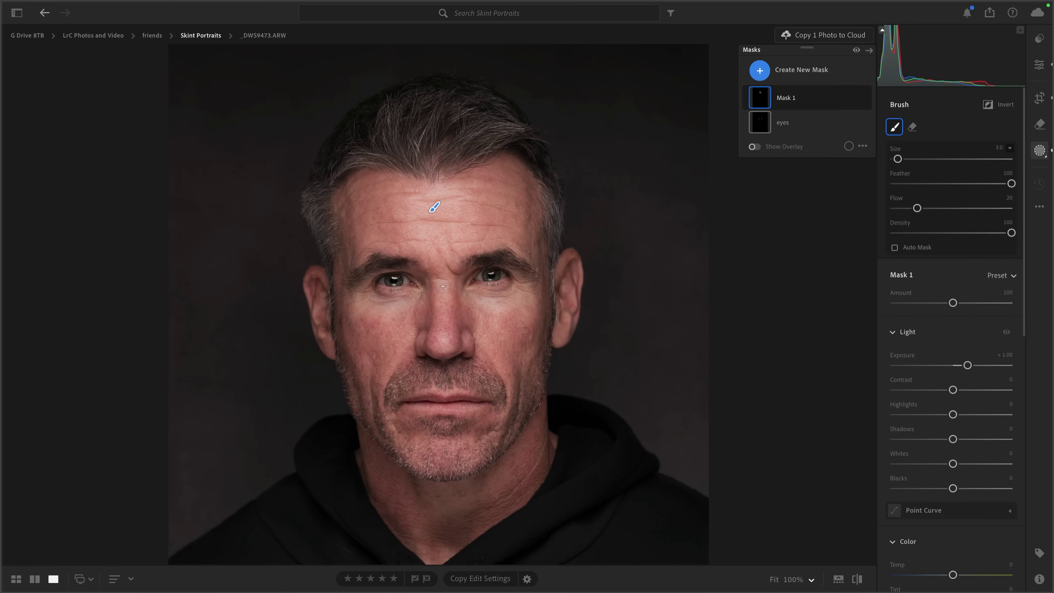
left_click_drag(443, 286, 447, 311)
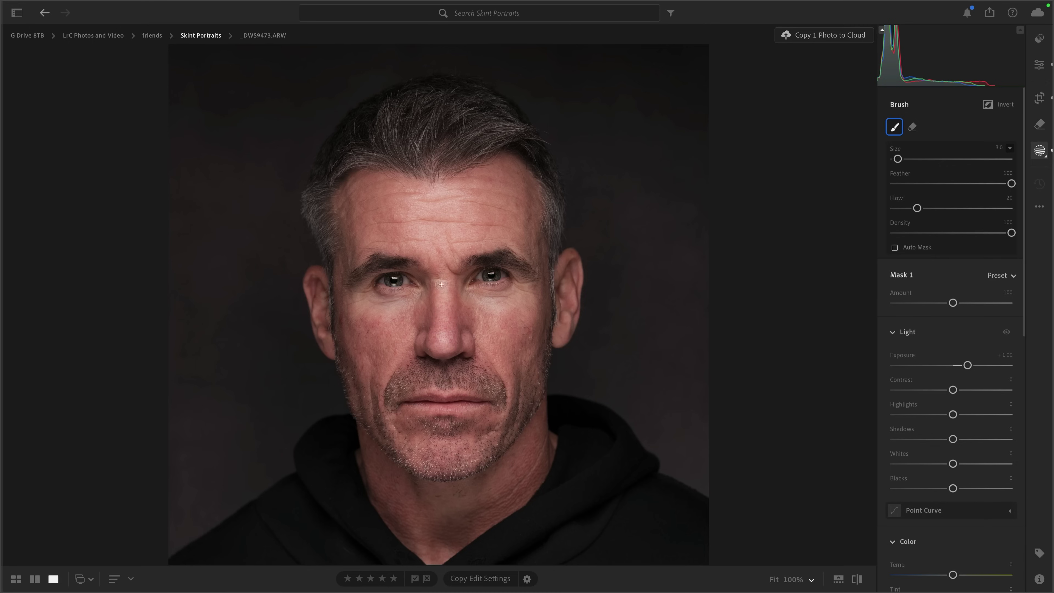
key("bracketright")
key("bracketright")
key("bracketright")
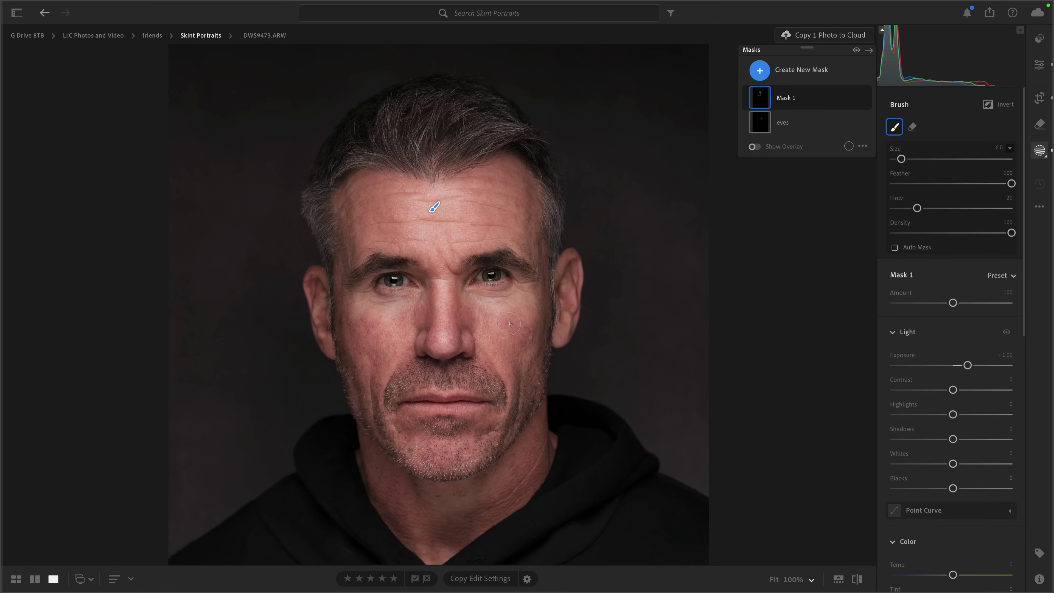
left_click_drag(508, 327, 502, 339)
Lighten the lower lip with a size 2 brush.
key("bracketleft")
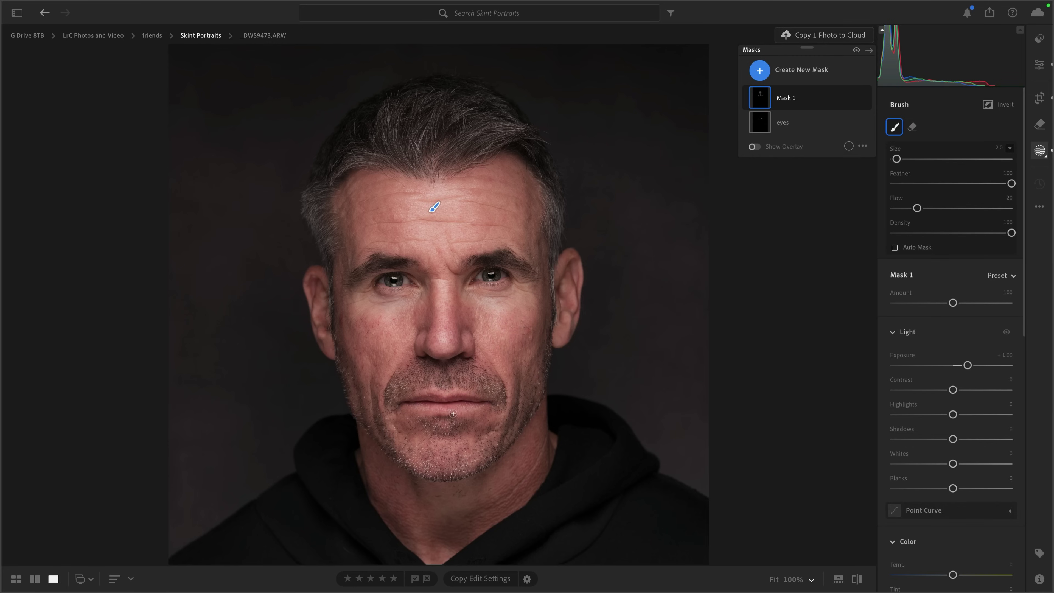
mouse_move(456, 411)
left_mouse_down()
mouse_move(423, 412)
mouse_move(443, 415)
left_mouse_up()
key("bracketright")
Compare the portrait with the lightening brush mask hidden and shown.
left_click(867, 98)
left_click(867, 98)
left_click(866, 98)
left_click(867, 99)
Rename the lightening brush mask to "lighten".
left_click(853, 98)
left_click(858, 108)
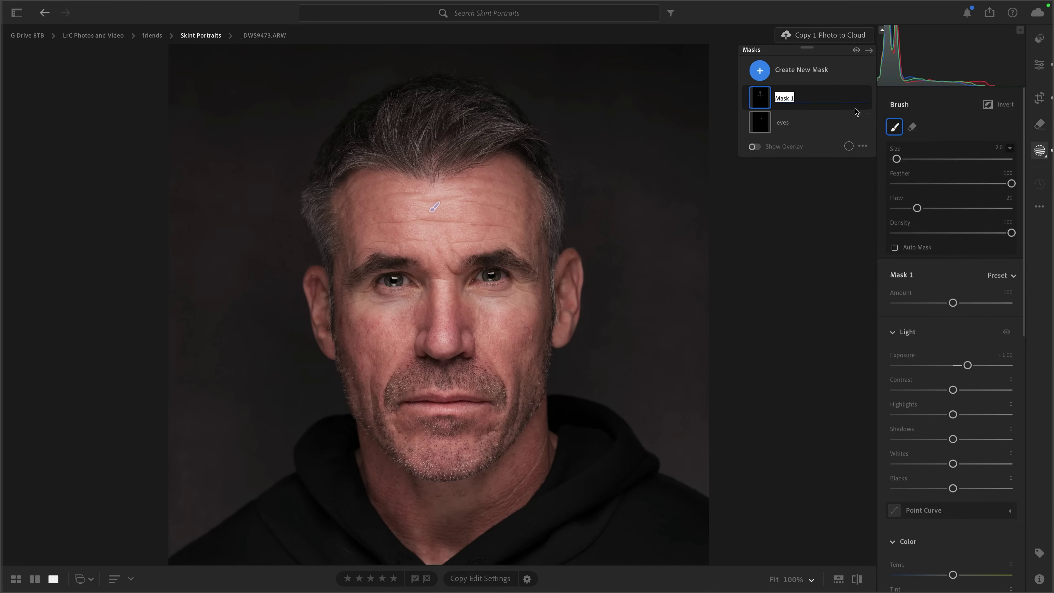
type("lighten")
key("Return")
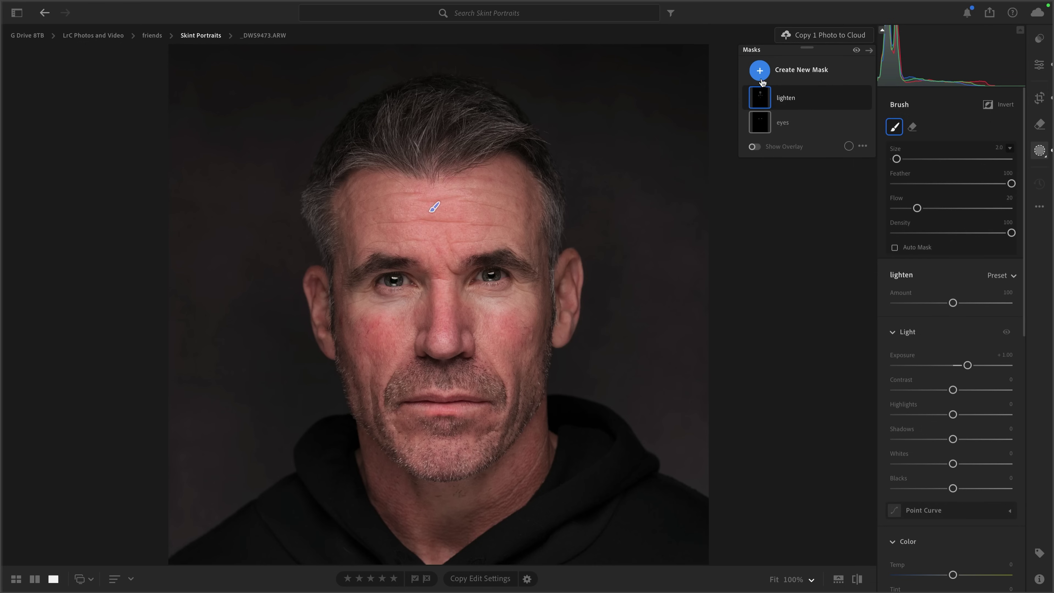
Create another Brush mask for darkening, apply a preset to it and set its Exposure to -1.00.
left_click(760, 71)
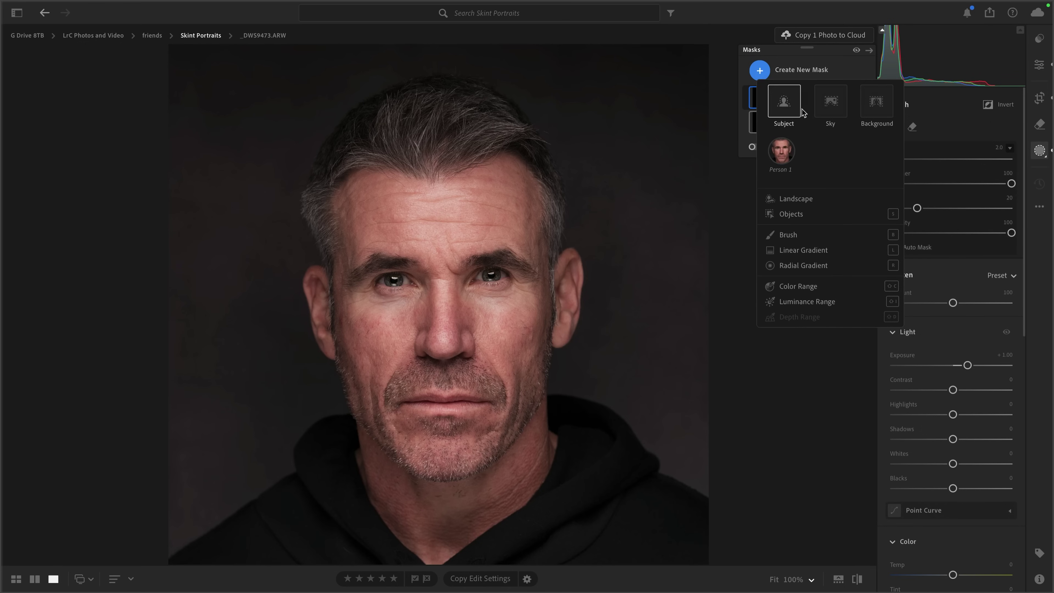
left_click(791, 235)
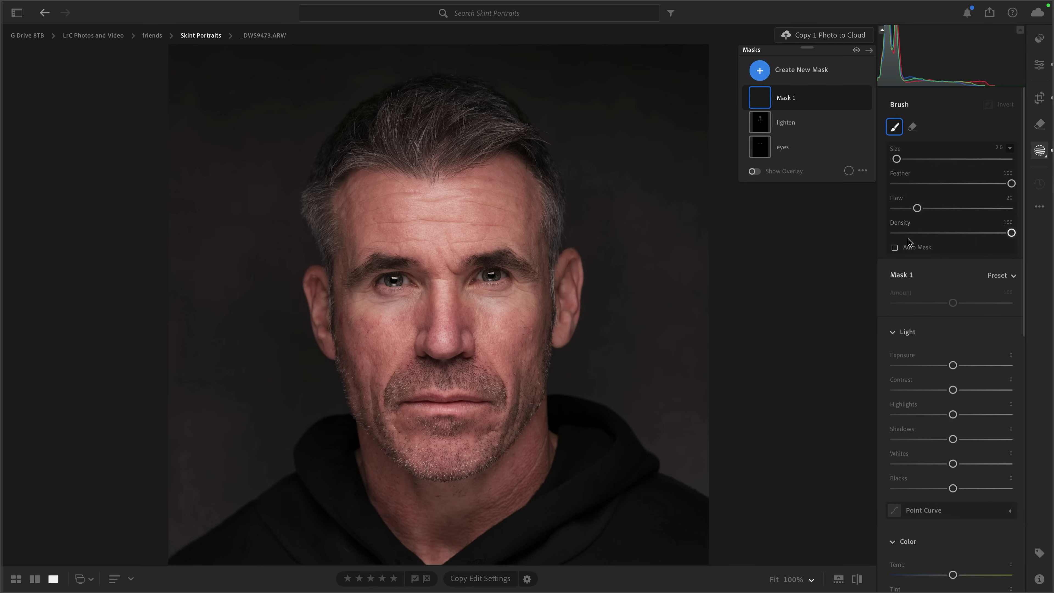
left_click(1011, 277)
left_click(977, 312)
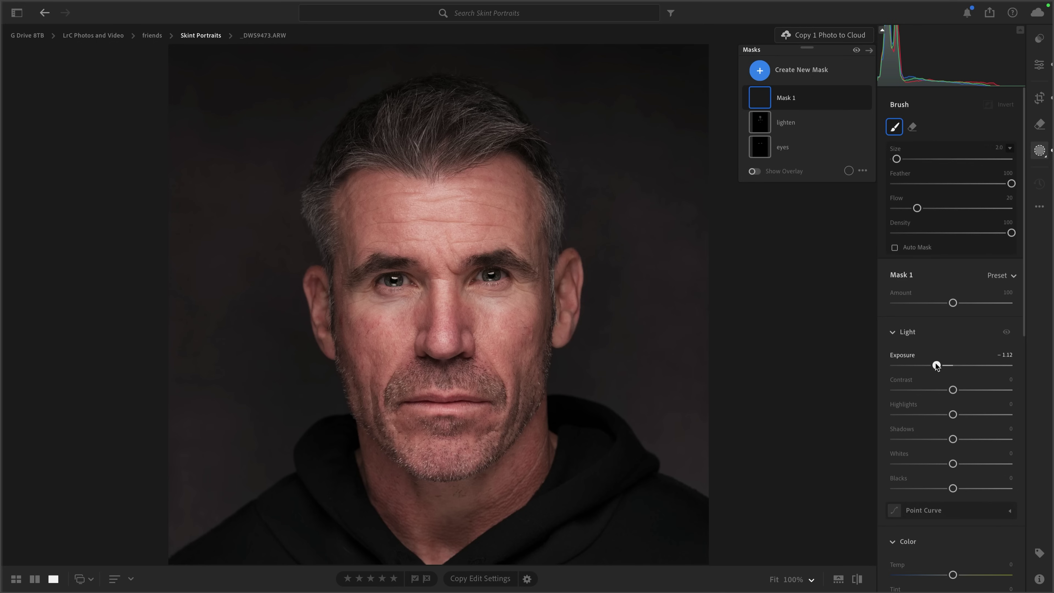
left_click_drag(936, 363, 938, 364)
left_click_drag(937, 364, 939, 364)
Darken the upper forehead near the hairline with a size 8 brush, then the temples and jawline with a smaller one.
key("bracketright")
key("bracketright")
key("bracketright")
key("bracketright")
left_click_drag(432, 198, 378, 173)
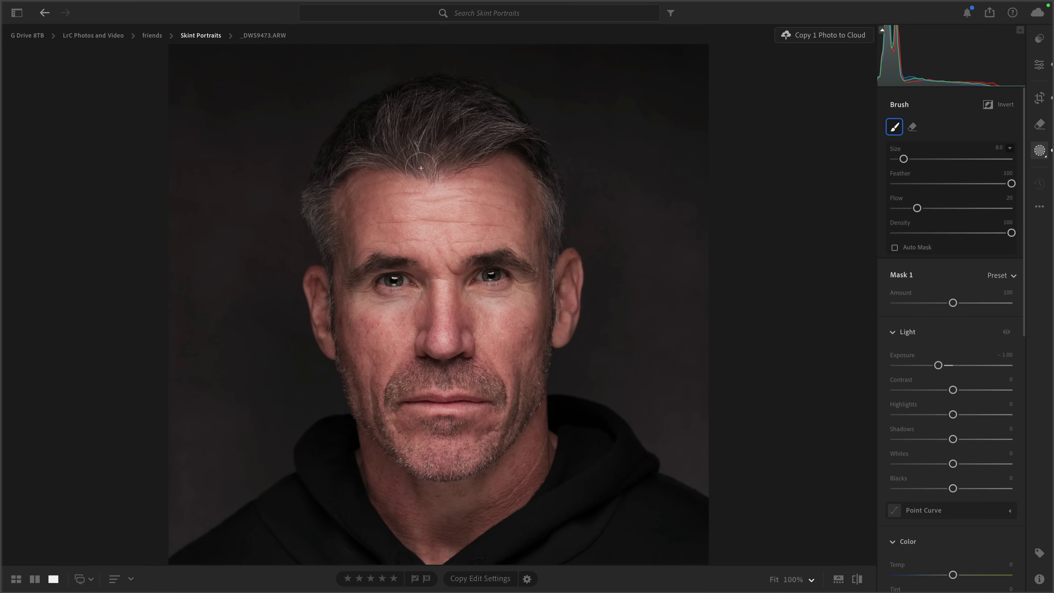
key("bracketleft")
mouse_move(539, 217)
left_mouse_down()
mouse_move(539, 382)
mouse_move(542, 251)
left_mouse_up()
mouse_move(339, 224)
left_mouse_down()
mouse_move(369, 421)
mouse_move(339, 336)
mouse_move(330, 244)
mouse_move(376, 429)
mouse_move(396, 372)
mouse_move(381, 446)
mouse_move(367, 426)
mouse_move(377, 443)
mouse_move(432, 480)
mouse_move(490, 467)
mouse_move(525, 425)
mouse_move(469, 474)
mouse_move(404, 459)
mouse_move(455, 472)
mouse_move(517, 430)
mouse_move(420, 468)
mouse_move(409, 456)
mouse_move(496, 452)
mouse_move(487, 463)
mouse_move(418, 469)
mouse_move(369, 418)
mouse_move(458, 475)
left_mouse_up()
Darken the area between the nose and upper lip and the shadow beneath the lower lip with a small brush.
key("bracketleft")
key("bracketright")
mouse_move(420, 383)
left_mouse_down()
mouse_move(406, 388)
mouse_move(426, 372)
mouse_move(504, 395)
mouse_move(404, 385)
mouse_move(387, 395)
mouse_move(473, 376)
left_mouse_up()
mouse_move(450, 428)
left_mouse_down()
mouse_move(432, 425)
mouse_move(456, 426)
left_mouse_up()
Darken both sides of the nose up to the inner eye corners with a size 4 brush at 50% view.
left_click(813, 581)
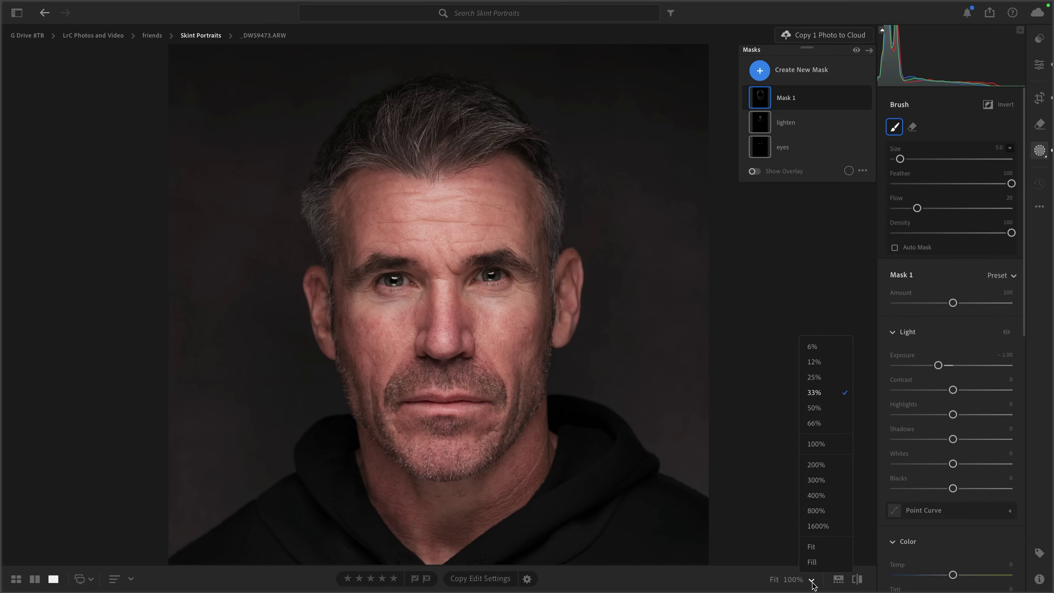
left_click(814, 408)
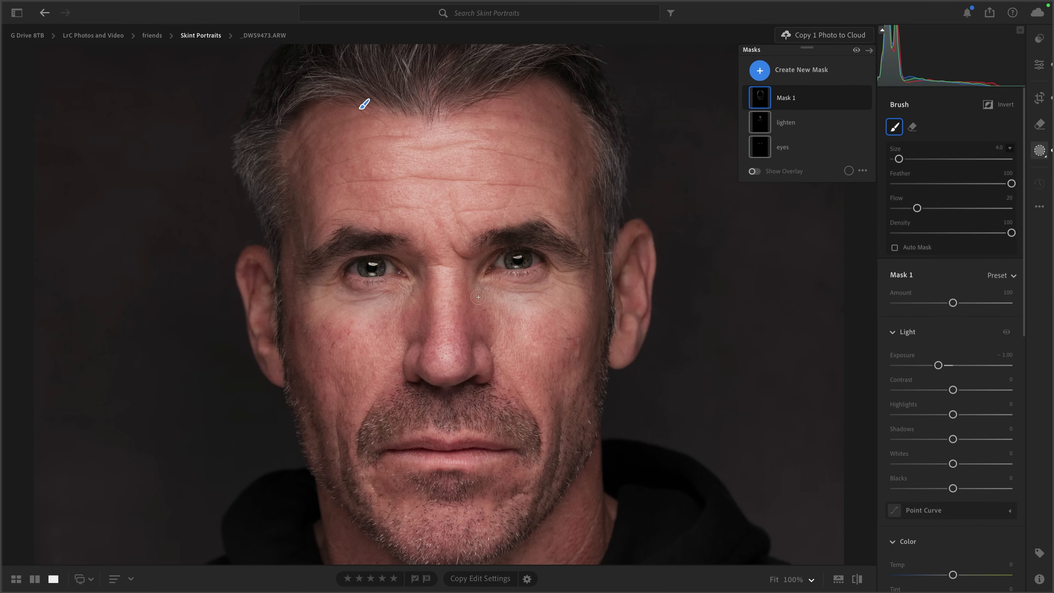
mouse_move(424, 283)
left_mouse_down()
mouse_move(419, 272)
mouse_move(425, 344)
left_mouse_up()
left_click_drag(477, 305, 469, 270)
mouse_move(473, 330)
left_mouse_down()
mouse_move(481, 355)
mouse_move(468, 310)
left_mouse_up()
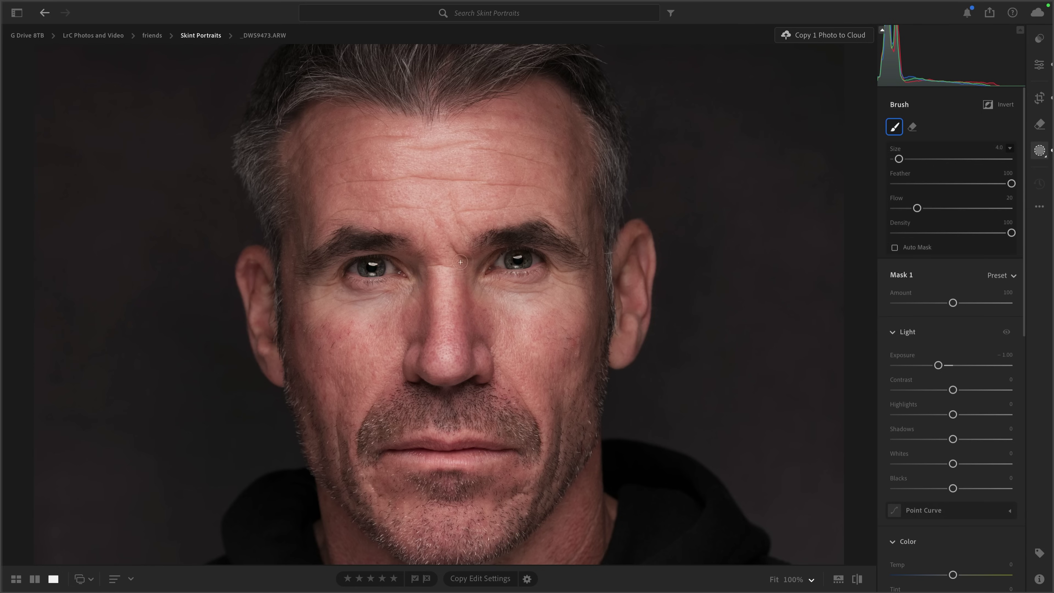
left_click_drag(460, 274, 423, 282)
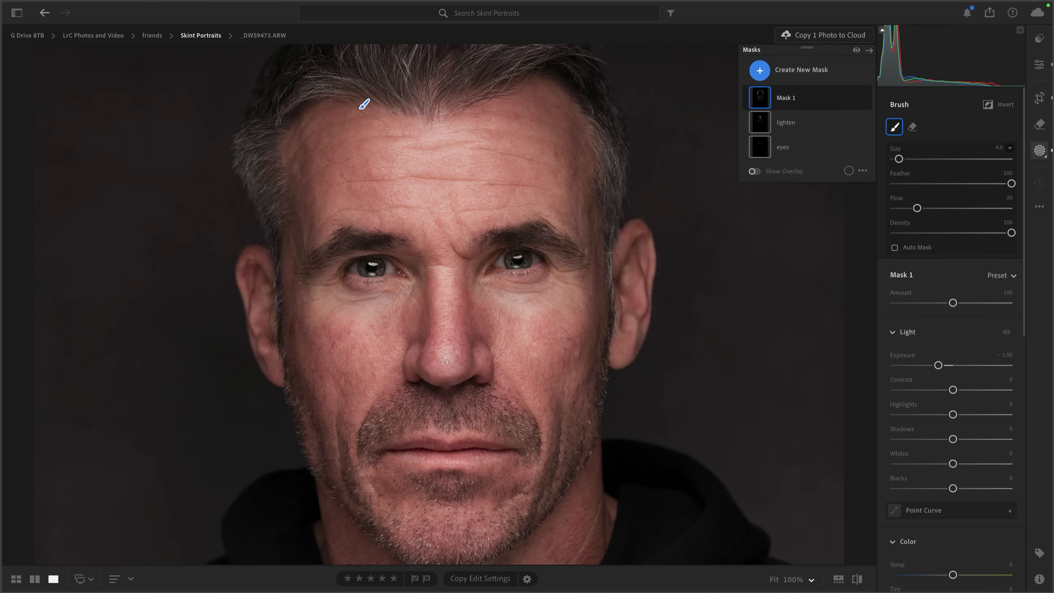
Darken the creases around both nostrils with a size 1 brush at 100% view.
left_click(793, 579)
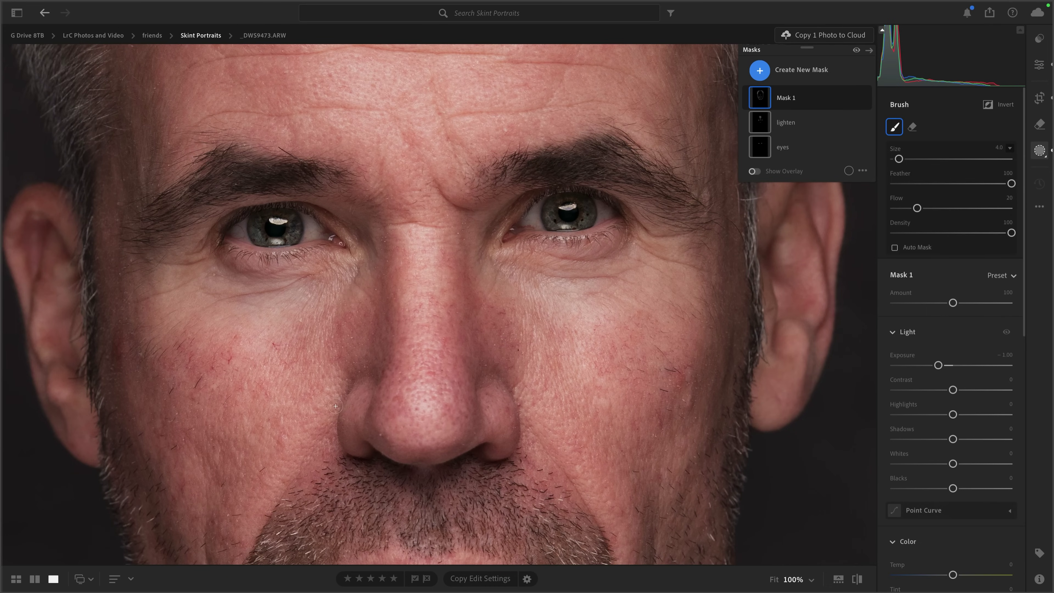
key("bracketleft")
key("bracketleft")
key("bracketleft")
left_click_drag(510, 394, 515, 449)
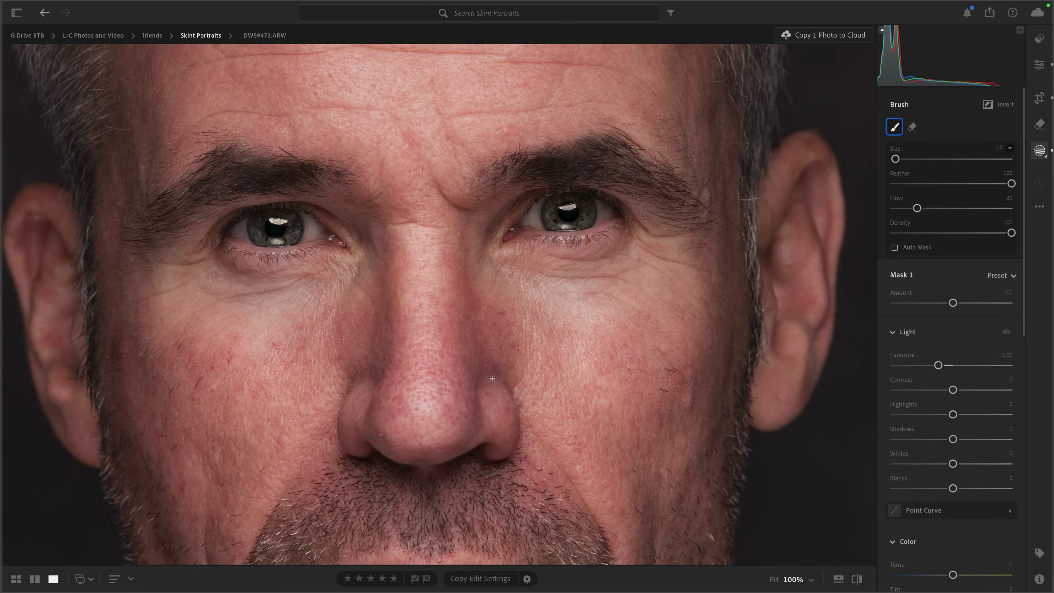
left_click_drag(349, 420, 340, 436)
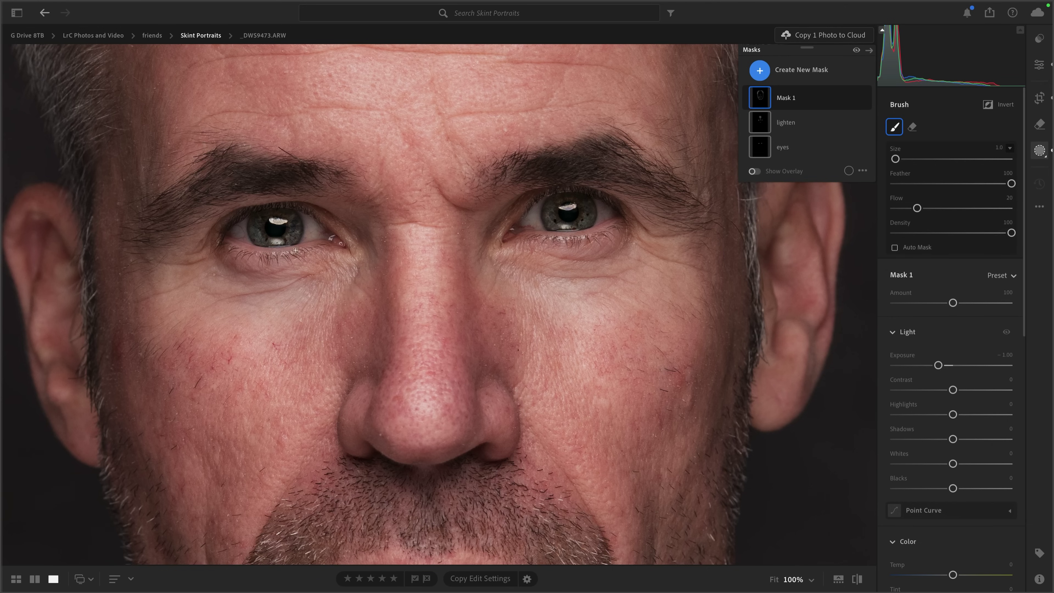
Darken the iris edges and lash lines of both eyes with the size 1 brush.
left_click_drag(295, 214, 304, 230)
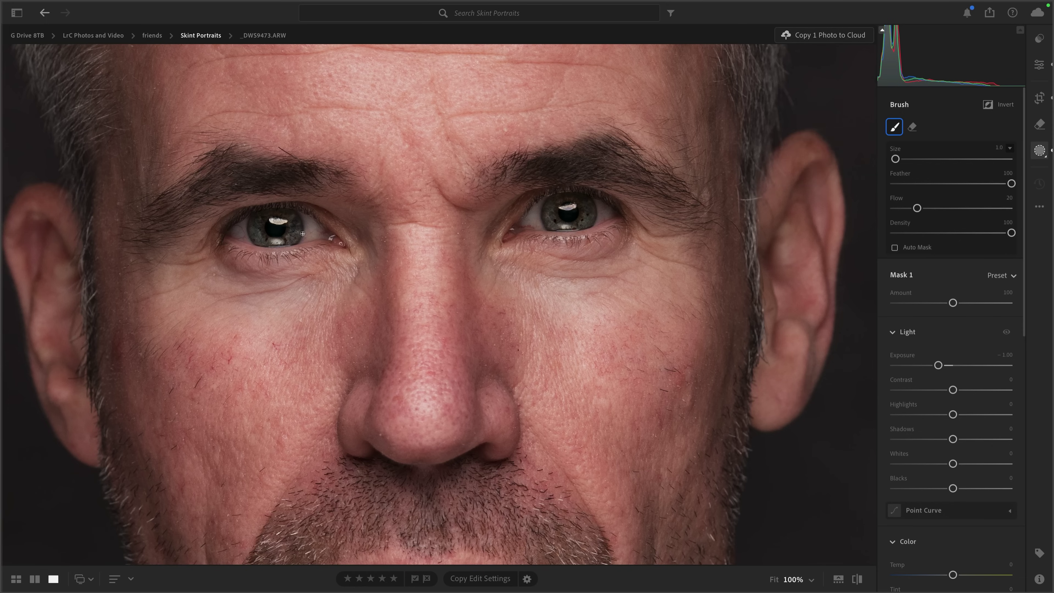
mouse_move(221, 236)
left_mouse_down()
mouse_move(247, 224)
mouse_move(297, 228)
left_mouse_up()
mouse_move(543, 205)
left_mouse_down()
mouse_move(548, 198)
mouse_move(596, 223)
mouse_move(610, 246)
mouse_move(578, 240)
left_mouse_up()
left_click_drag(554, 240, 556, 235)
left_click_drag(554, 186, 519, 207)
mouse_move(290, 208)
left_mouse_down()
mouse_move(262, 207)
mouse_move(266, 232)
left_mouse_up()
left_click_drag(268, 249, 275, 259)
left_click_drag(307, 254, 307, 254)
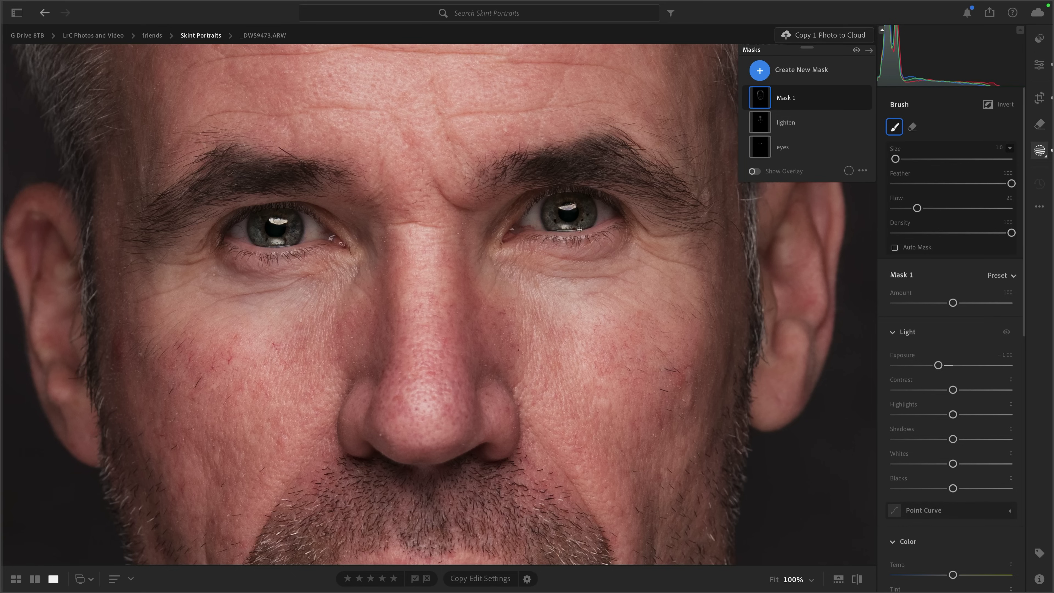
Rename the darkening brush mask to "darken".
left_click(852, 100)
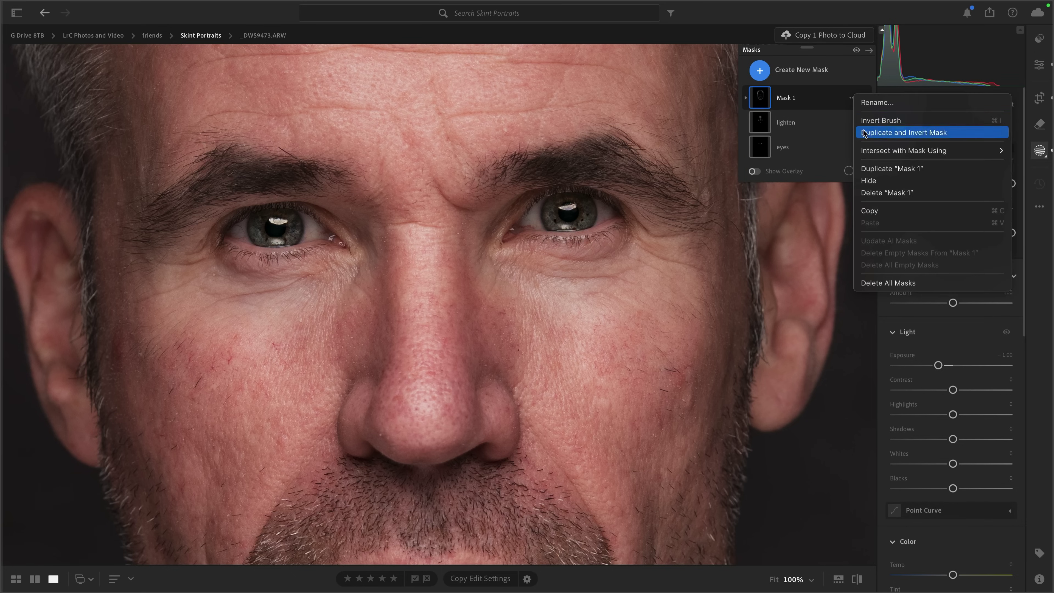
left_click(868, 110)
type("d")
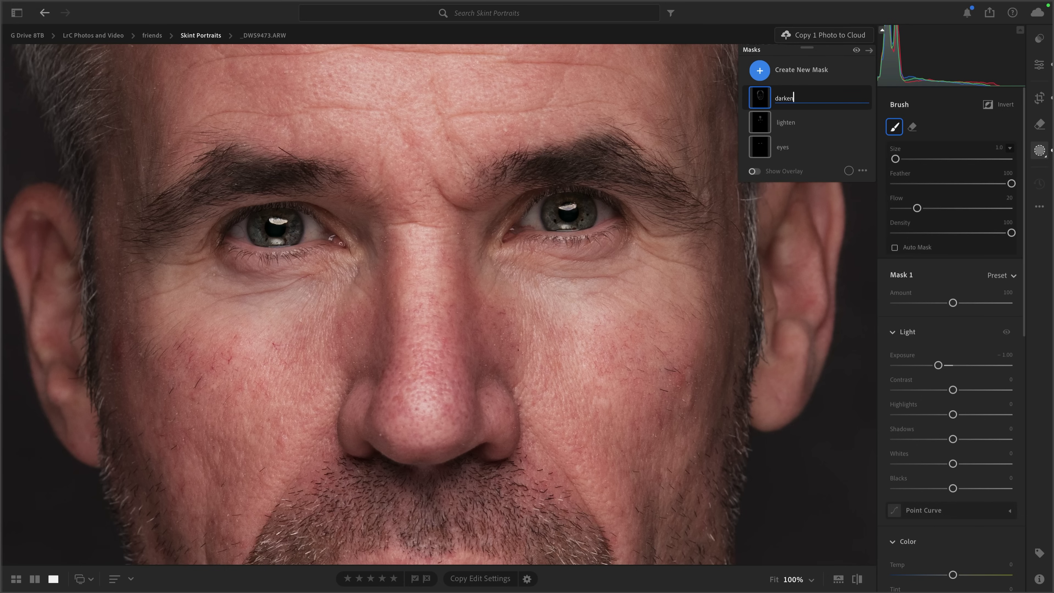
type("arken")
key("Return")
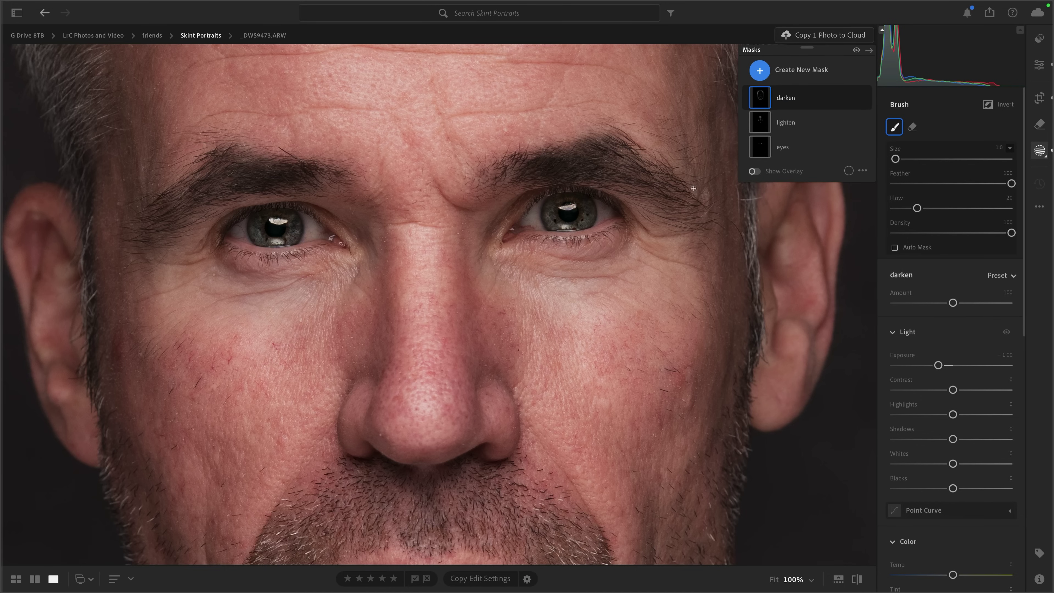
Add size 1 brush strokes to the "lighten" mask along the lower irises and lower eyelids of both eyes.
left_click(747, 125)
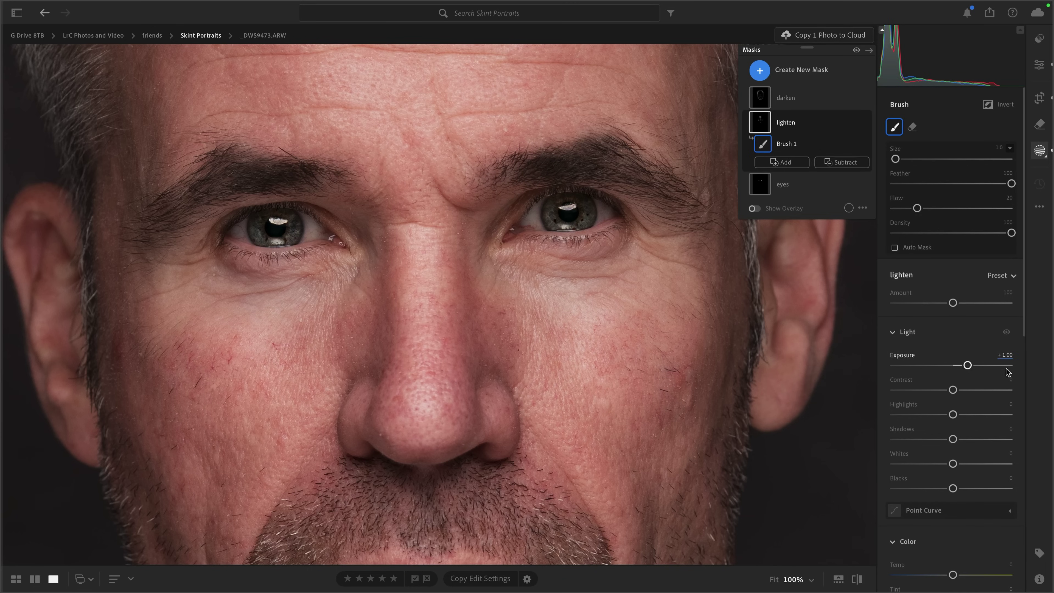
left_click_drag(606, 224, 587, 229)
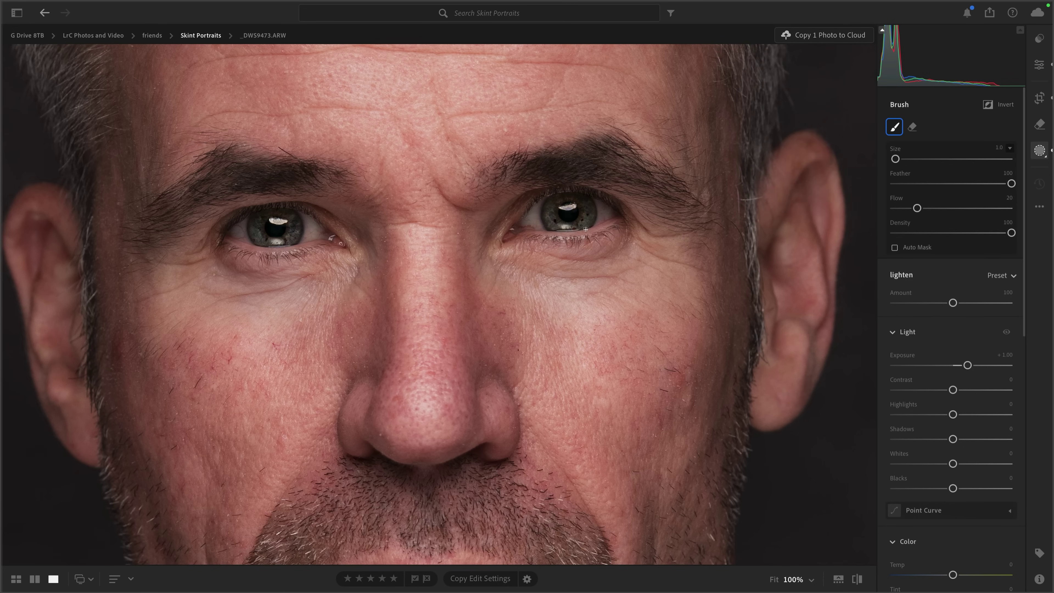
left_click_drag(305, 243, 280, 247)
left_click_drag(301, 244, 255, 251)
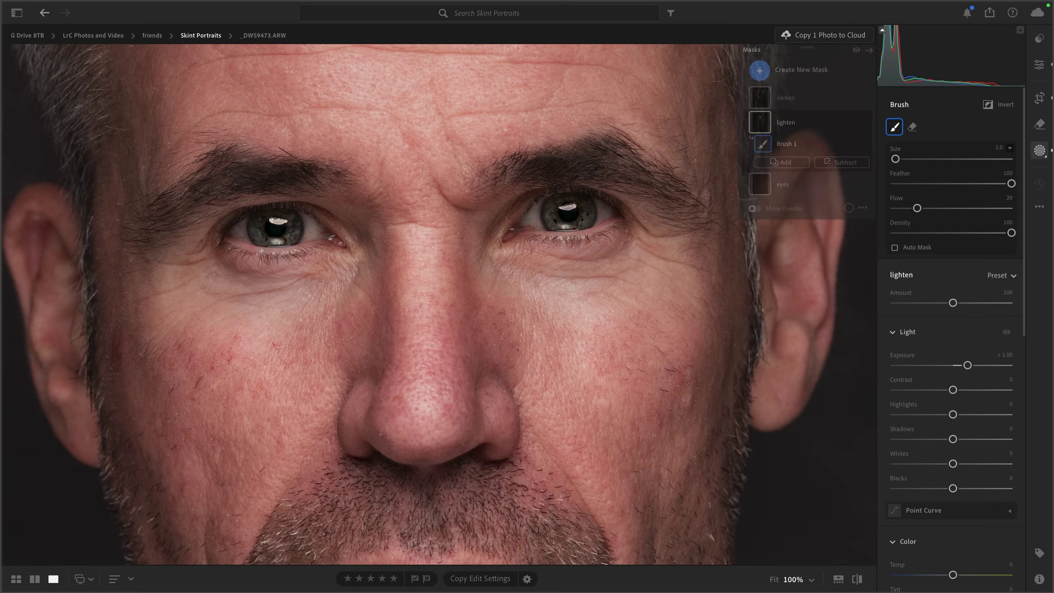
left_click_drag(551, 248, 589, 244)
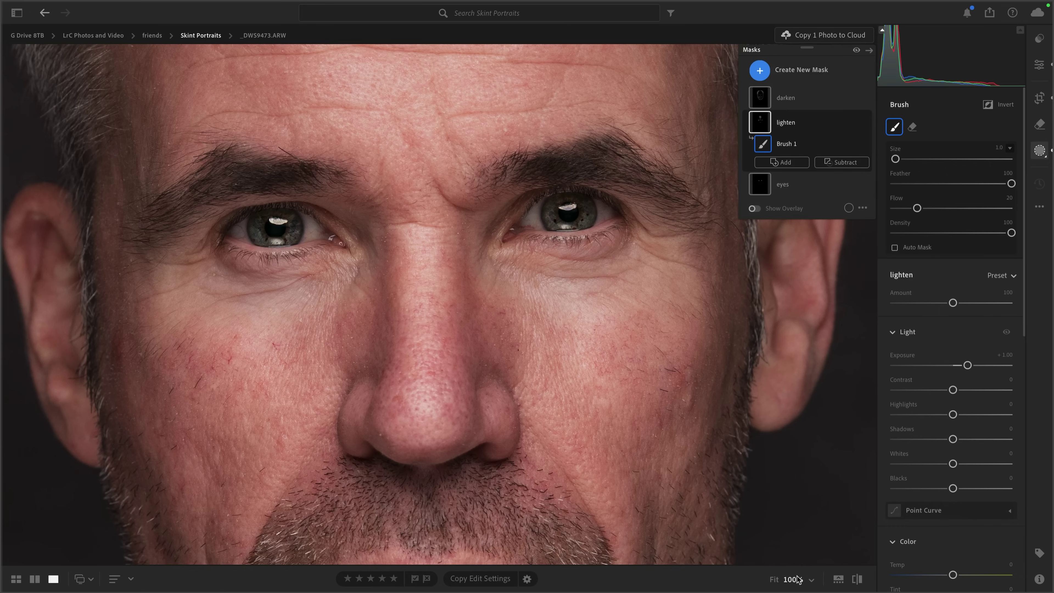
Compare the portrait at 25% view with the "darken" mask and the "lighten" mask each hidden and shown.
left_click(811, 580)
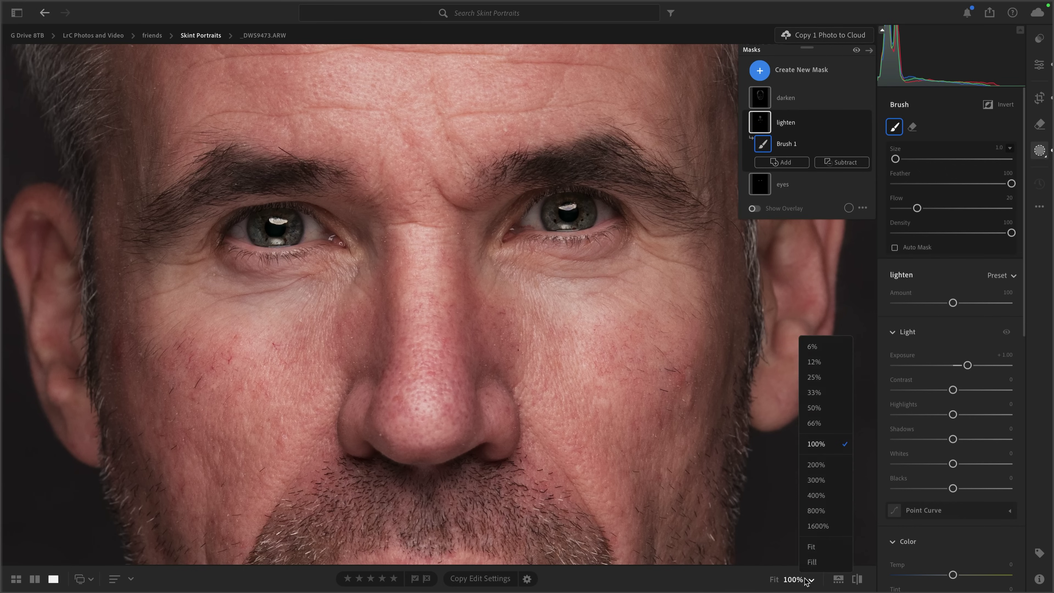
left_click(817, 382)
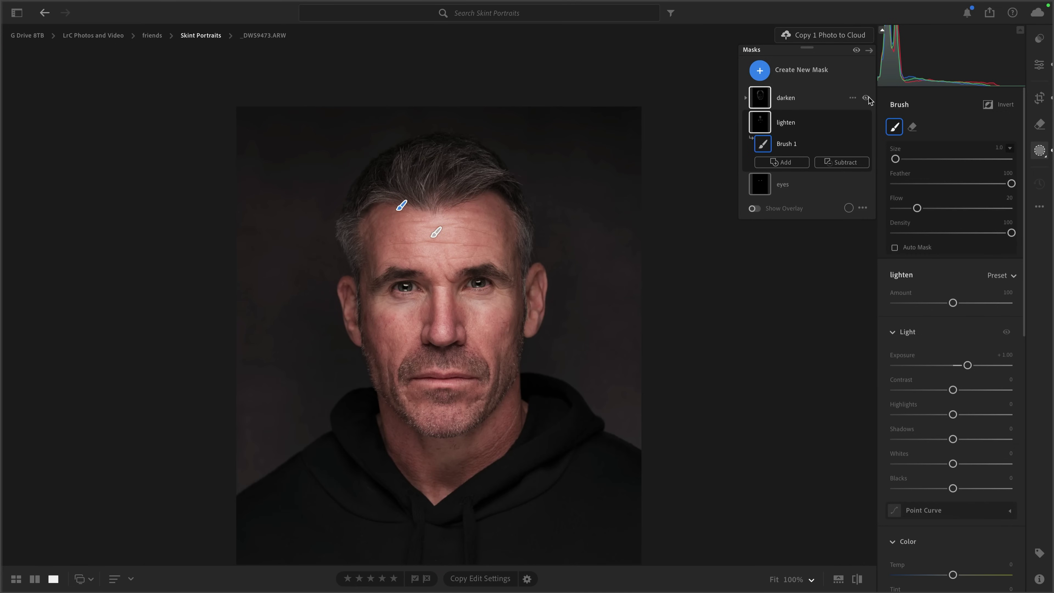
left_click(865, 98)
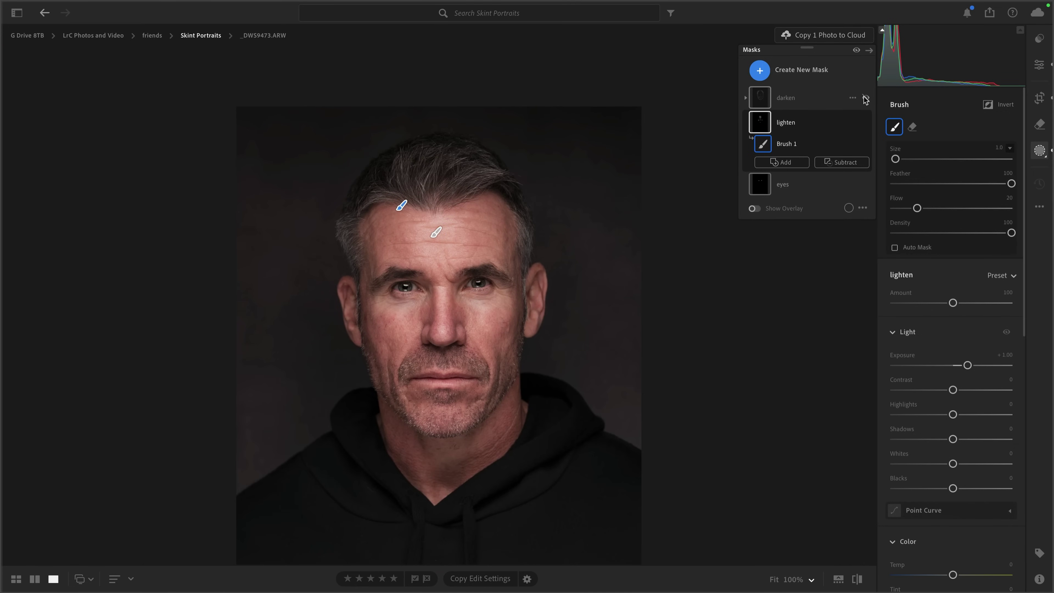
left_click(867, 98)
left_click(866, 98)
left_click(866, 98)
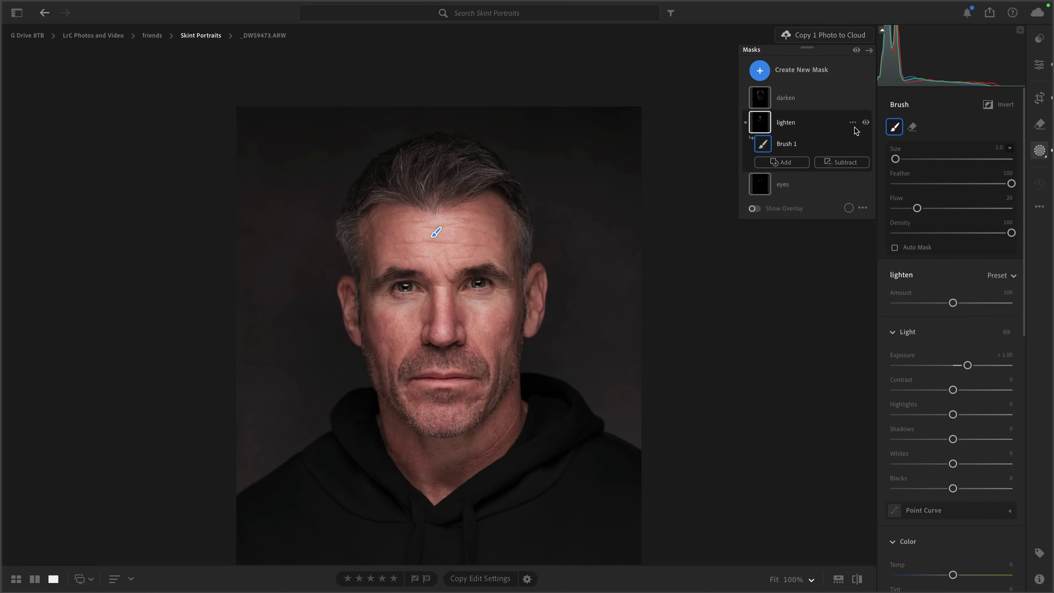
left_click(866, 123)
left_click(866, 123)
left_click(866, 123)
left_click(866, 123)
Compare the portrait with all masks hidden and shown together.
left_click(856, 51)
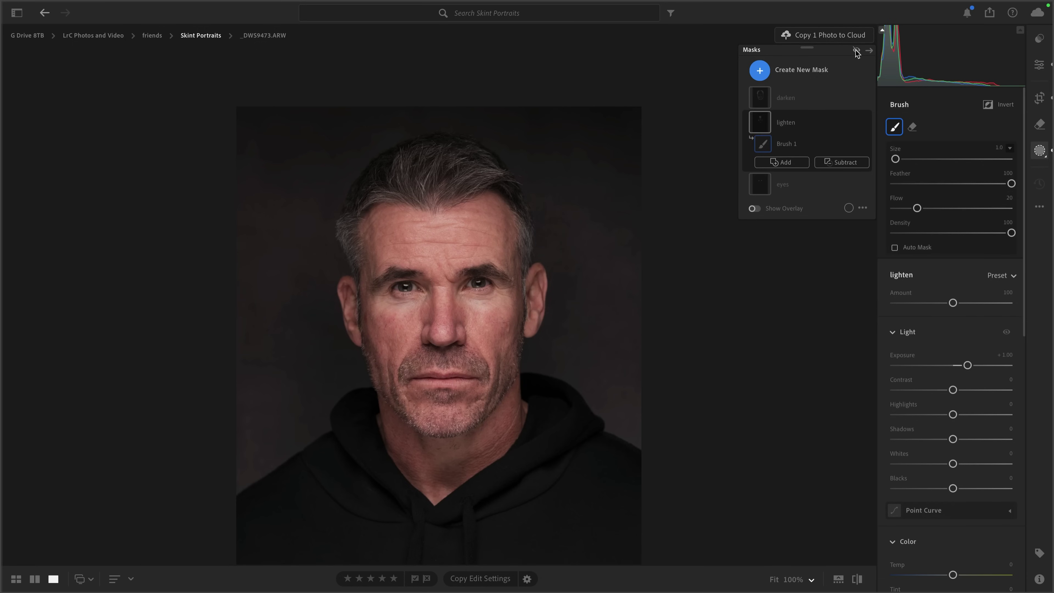
left_click(856, 51)
left_click(856, 50)
left_click(856, 51)
left_click(856, 51)
left_click(857, 51)
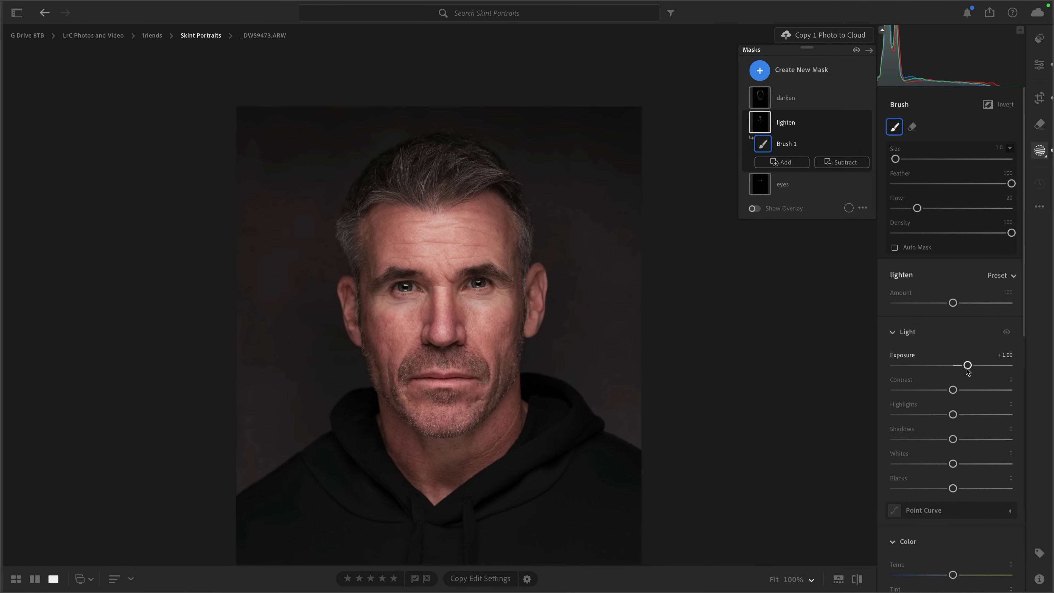
Set the "darken" mask's exposure to -1.04.
left_click_drag(968, 367, 968, 366)
left_click(750, 98)
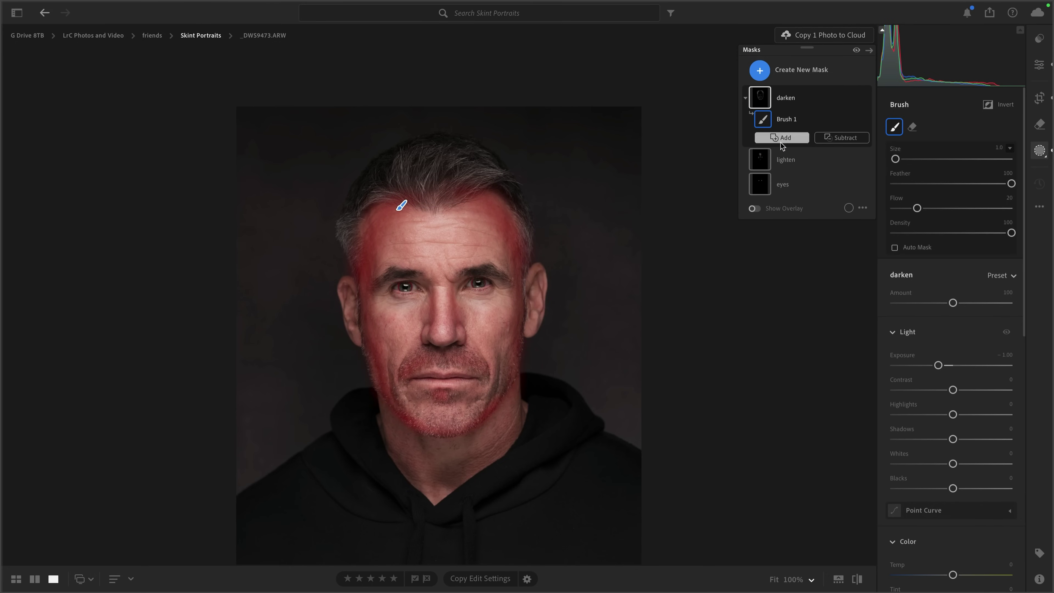
mouse_move(939, 365)
left_mouse_down()
mouse_move(928, 365)
mouse_move(938, 365)
left_mouse_up()
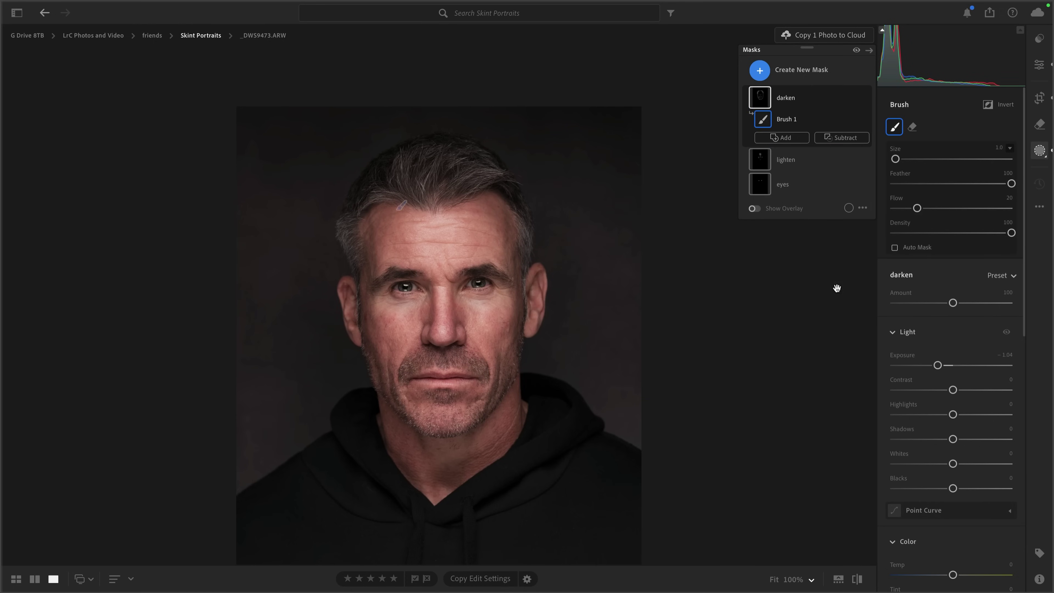
left_click(746, 98)
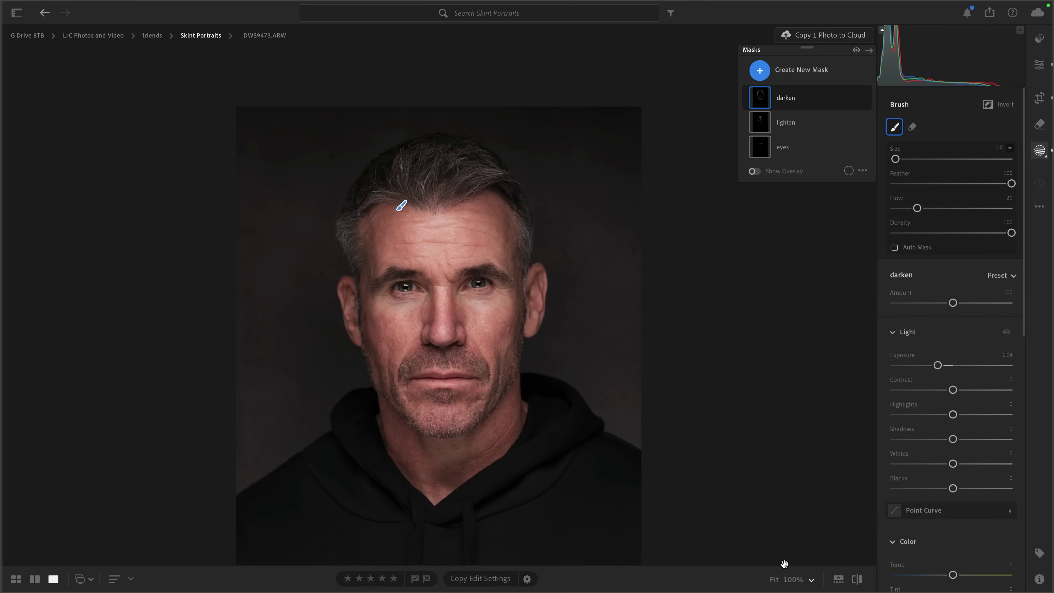
left_click(774, 579)
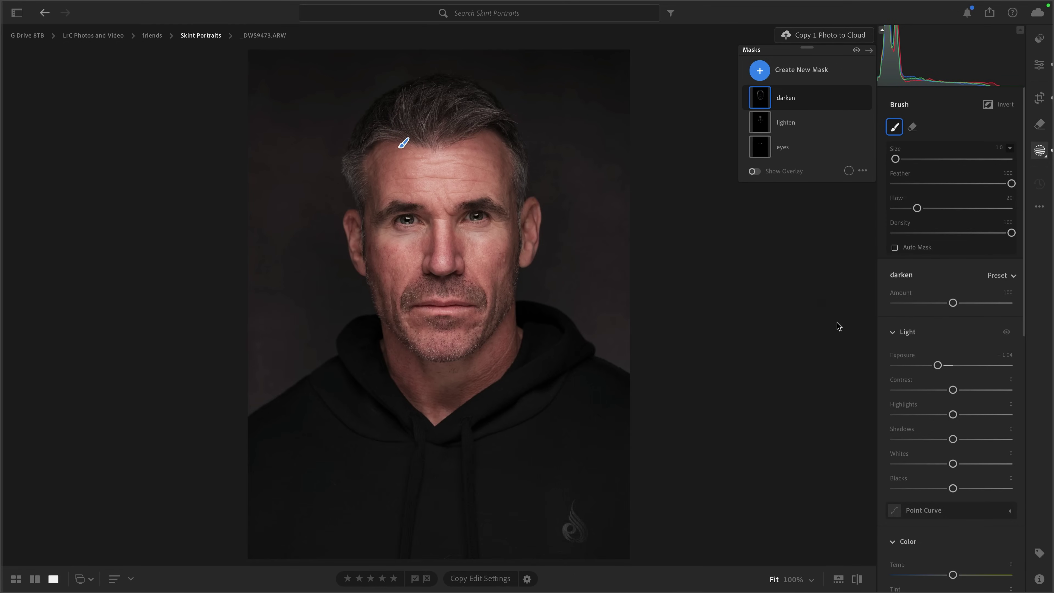
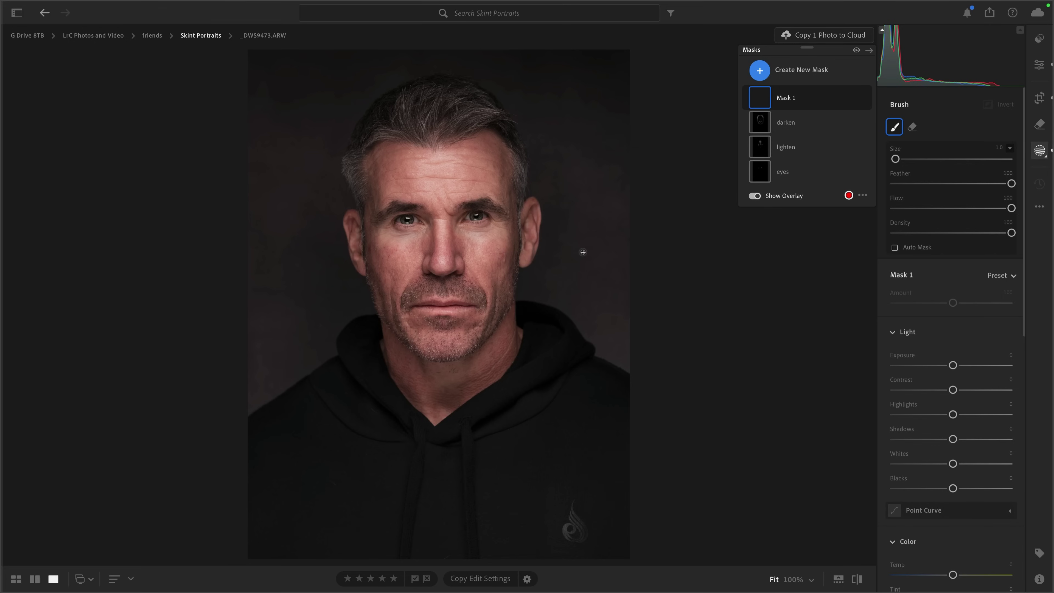
Paint the new brush mask over the face from forehead to chin at size 6 and flow 100, and turn its overlay off.
key("bracketright")
mouse_move(423, 165)
left_mouse_down()
mouse_move(395, 221)
mouse_move(408, 282)
mouse_move(393, 219)
mouse_move(412, 304)
mouse_move(450, 340)
mouse_move(486, 285)
mouse_move(499, 186)
mouse_move(489, 165)
mouse_move(453, 153)
mouse_move(400, 160)
mouse_move(418, 167)
mouse_move(411, 195)
mouse_move(466, 225)
mouse_move(418, 254)
mouse_move(409, 227)
mouse_move(404, 279)
mouse_move(448, 256)
mouse_move(474, 204)
left_mouse_up()
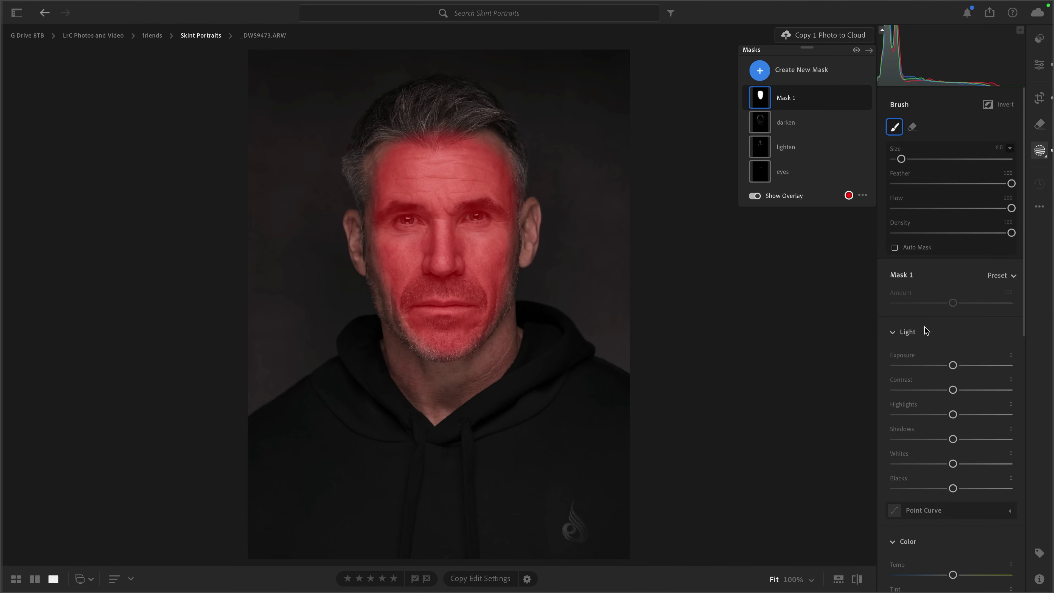
scroll(941, 290, "down", 5)
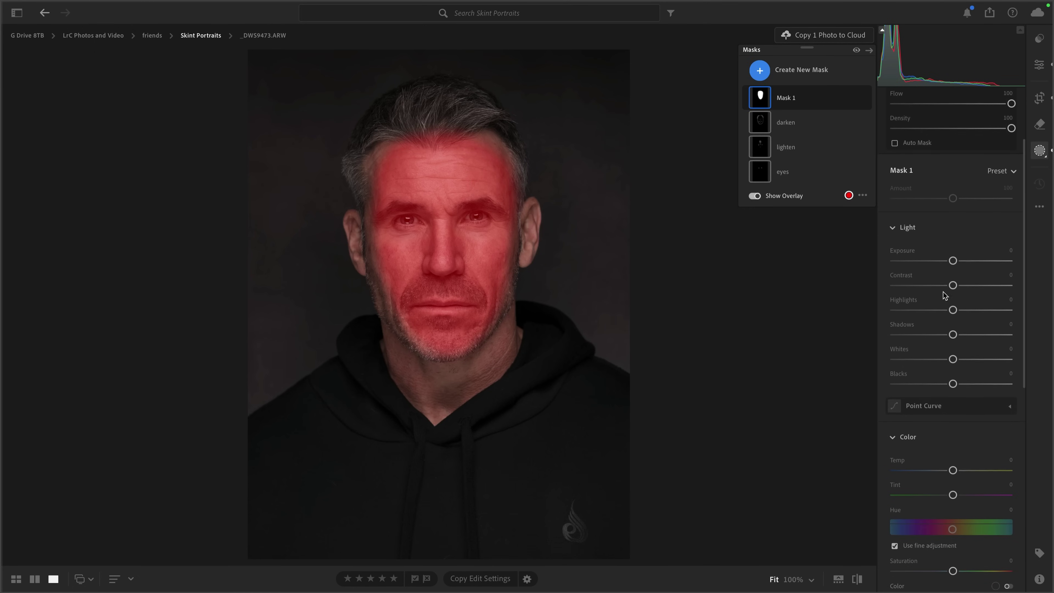
key("o")
key("o")
key("o")
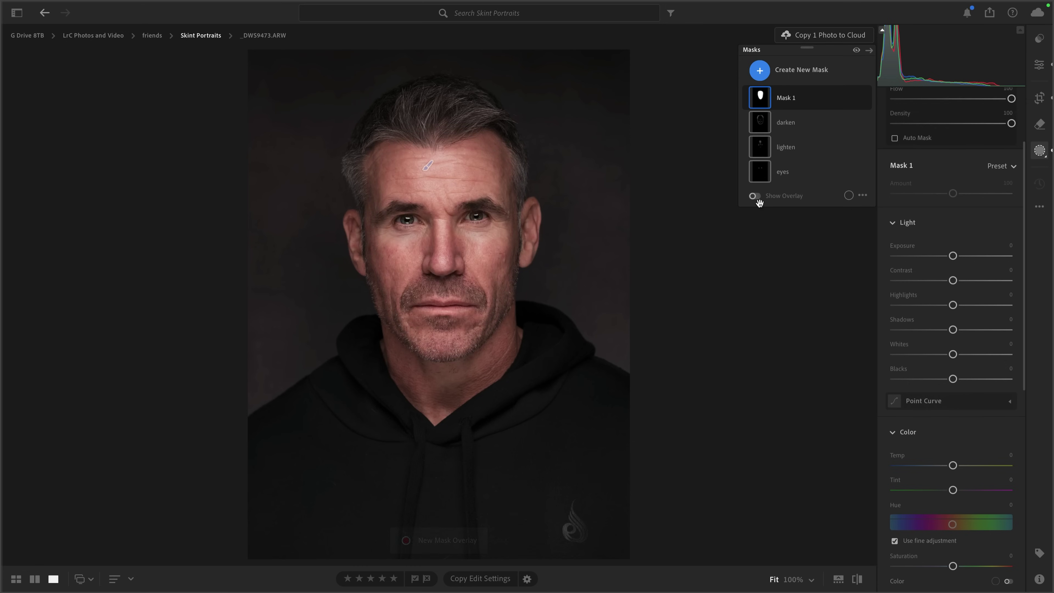
key("o")
key("o")
Set the face mask's contrast to +20, texture to +20, clarity to +19 and dehaze to 0.
left_click(812, 579)
left_click(814, 392)
key("o")
key("o")
left_click_drag(953, 281, 964, 281)
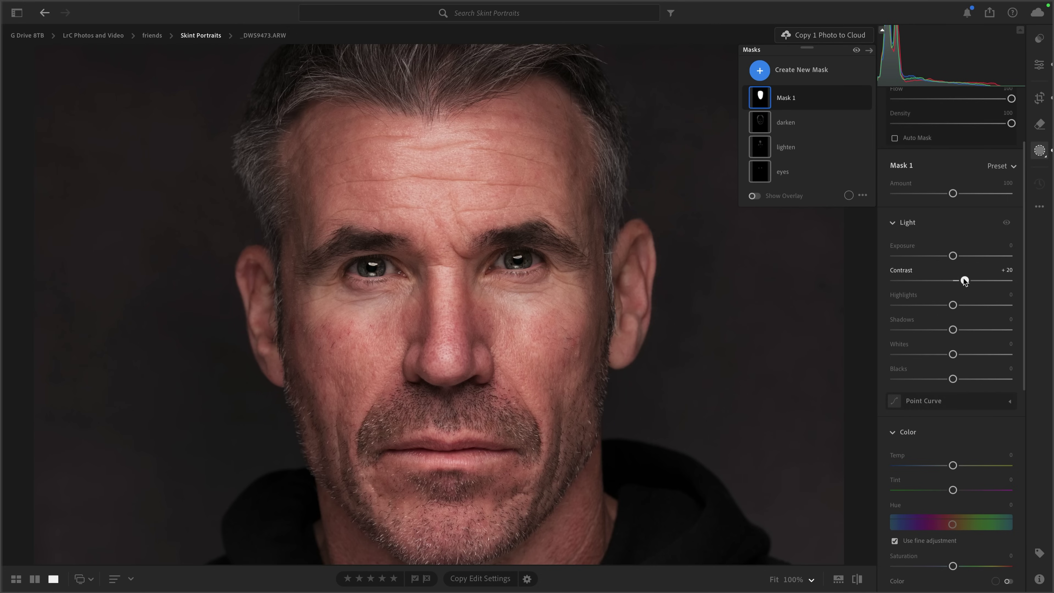
scroll(933, 336, "down", 10)
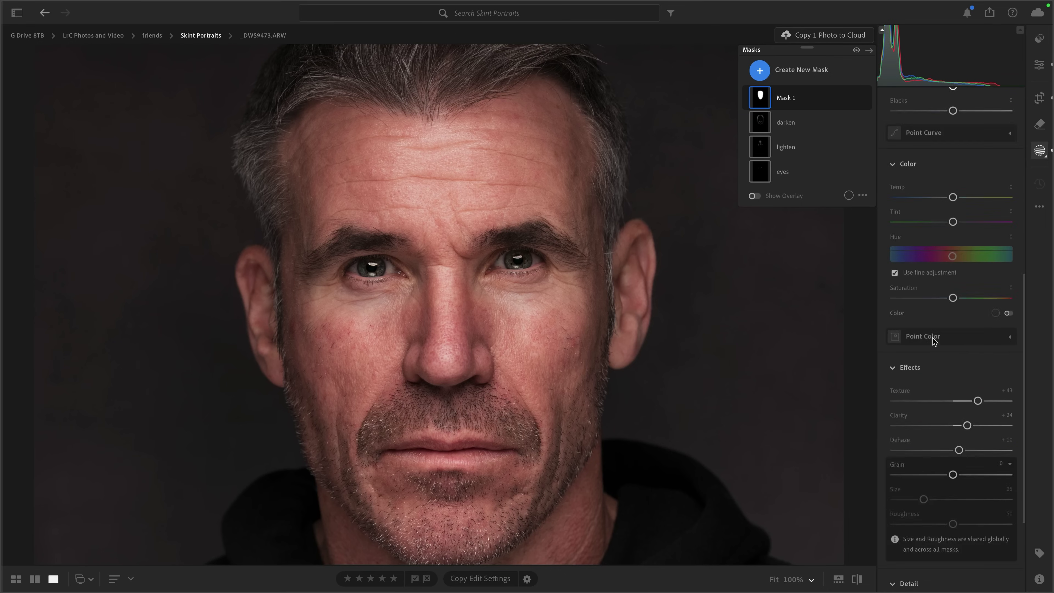
scroll(933, 338, "down", 1)
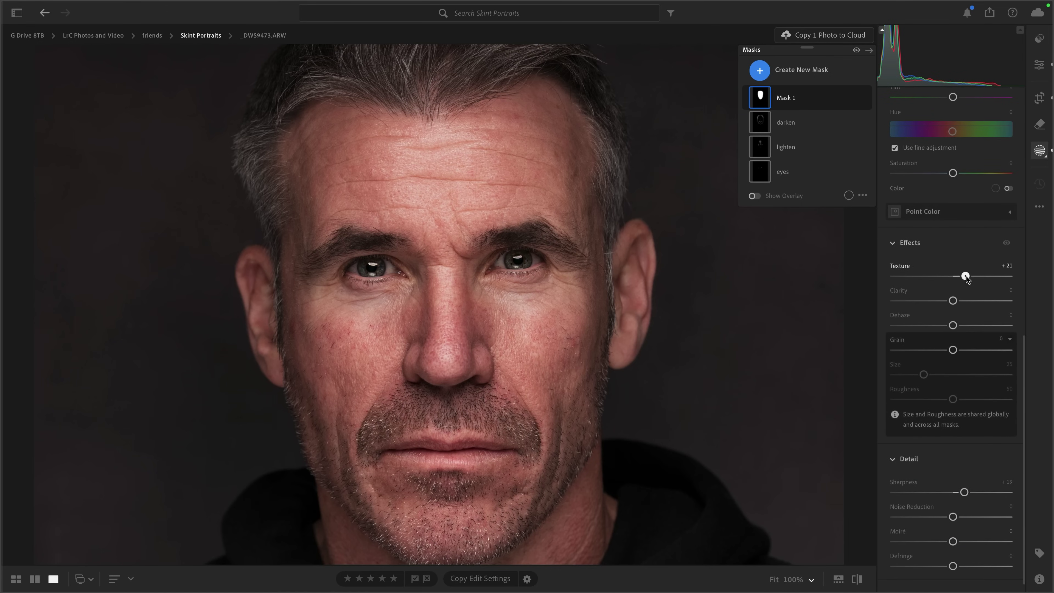
left_click_drag(966, 276, 966, 304)
left_click(812, 581)
left_click(815, 393)
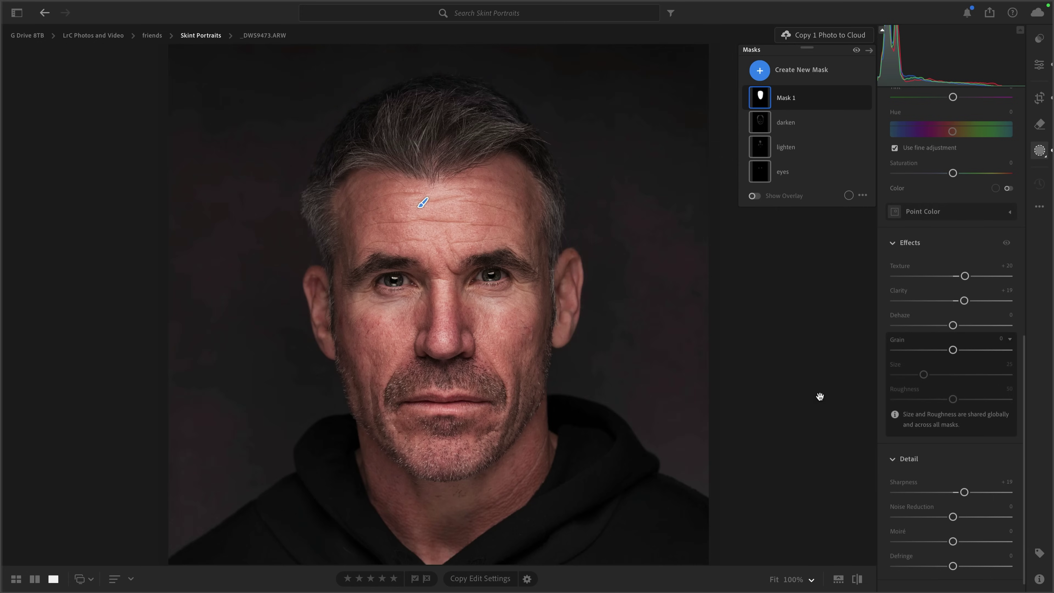
Compare the portrait with the face mask hidden and shown.
left_click(865, 98)
left_click(866, 98)
left_click(865, 99)
left_click(866, 100)
Rename the face brush mask to "20".
left_click(852, 98)
left_click(868, 102)
type("20")
key("Return")
Create a new brush mask and paint it over both eyes and eyebrows, the nose and the lips.
left_click(759, 72)
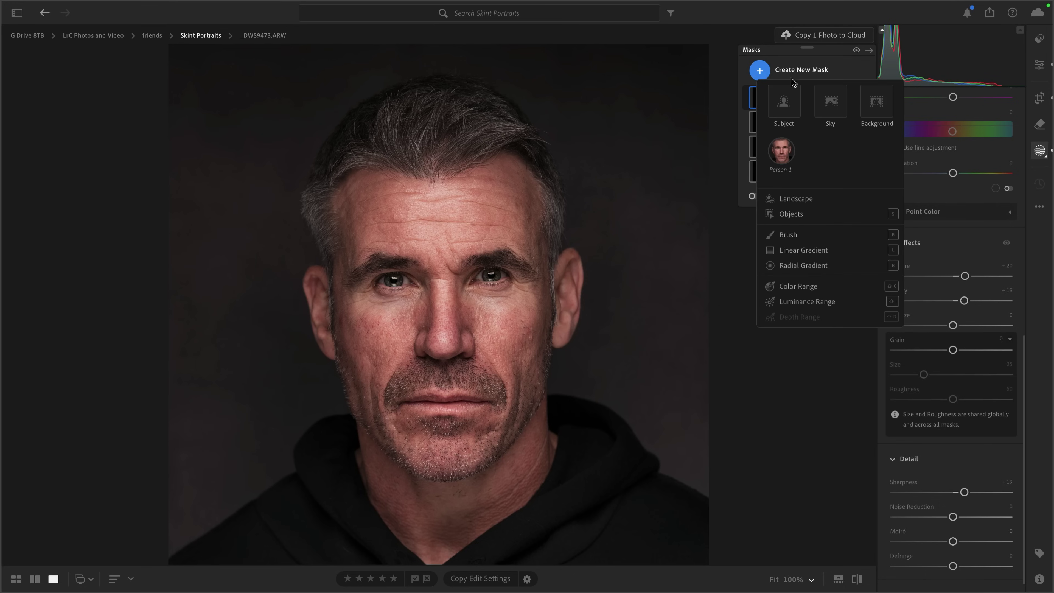
left_click(789, 236)
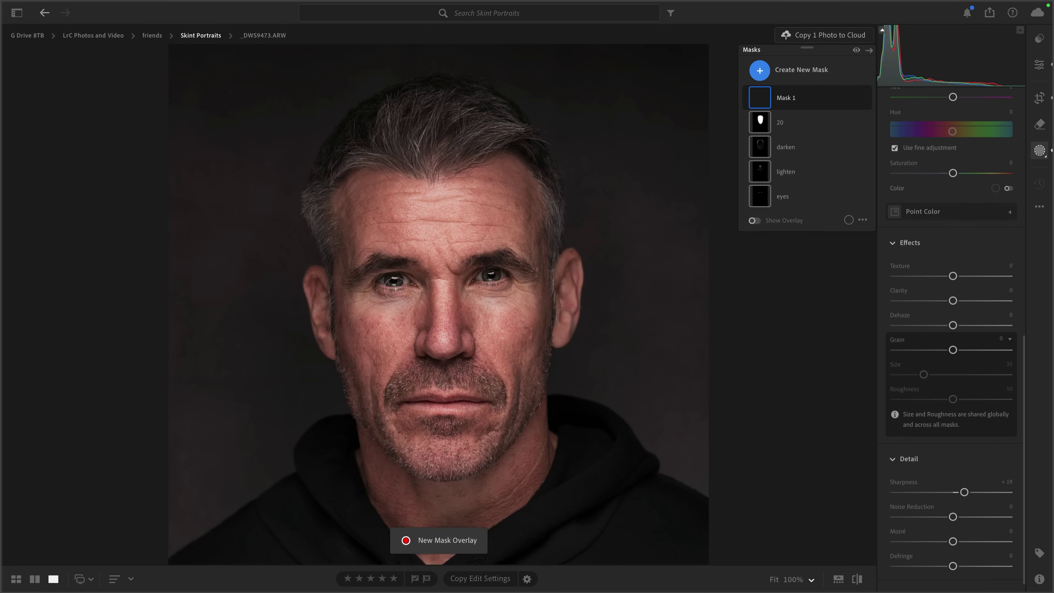
mouse_move(392, 287)
left_mouse_down()
mouse_move(411, 297)
mouse_move(374, 273)
mouse_move(371, 295)
left_mouse_up()
mouse_move(492, 276)
left_mouse_down()
mouse_move(477, 291)
mouse_move(441, 288)
mouse_move(442, 307)
mouse_move(441, 296)
left_mouse_up()
mouse_move(488, 397)
left_mouse_down()
mouse_move(408, 400)
mouse_move(467, 399)
left_mouse_up()
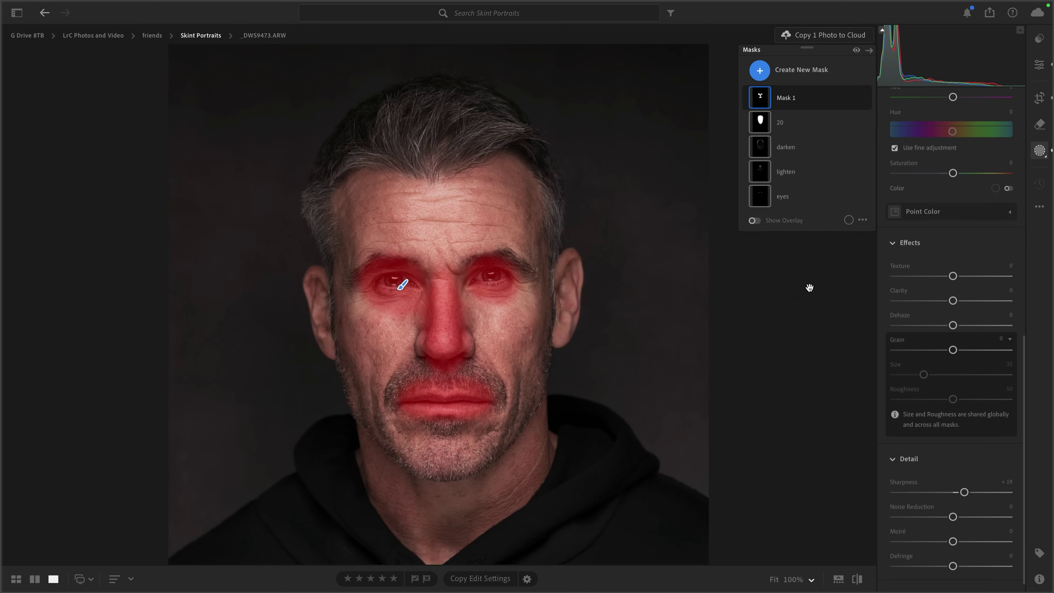
Set contrast, texture and clarity each to +10 for the mask covering the eyes, nose and lips.
scroll(946, 277, "up", 5)
scroll(947, 276, "up", 4)
left_click_drag(952, 277, 958, 278)
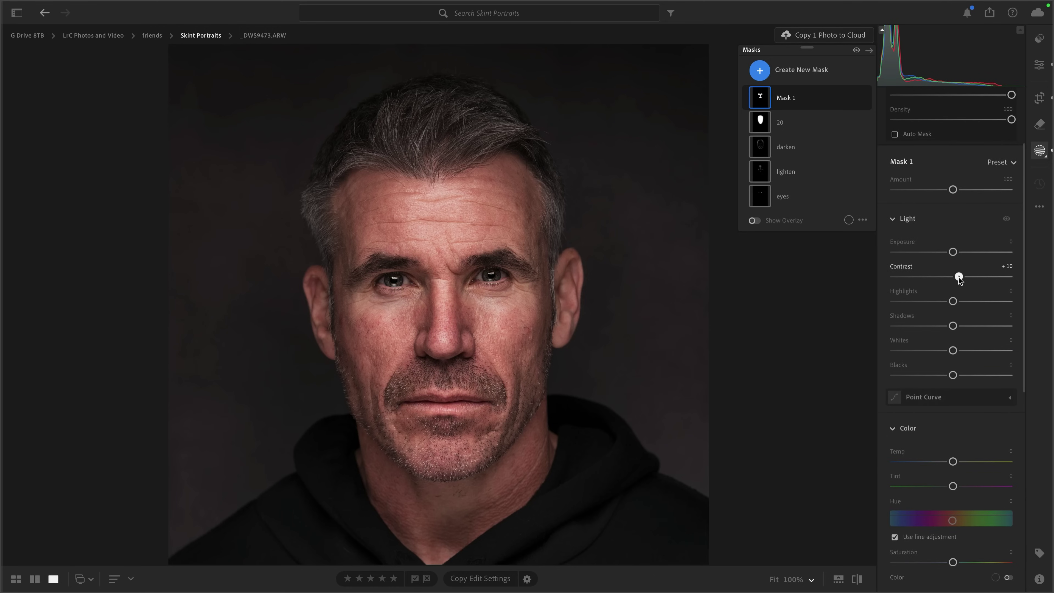
scroll(925, 355, "down", 5)
scroll(929, 367, "down", 2)
left_click_drag(952, 384, 960, 385)
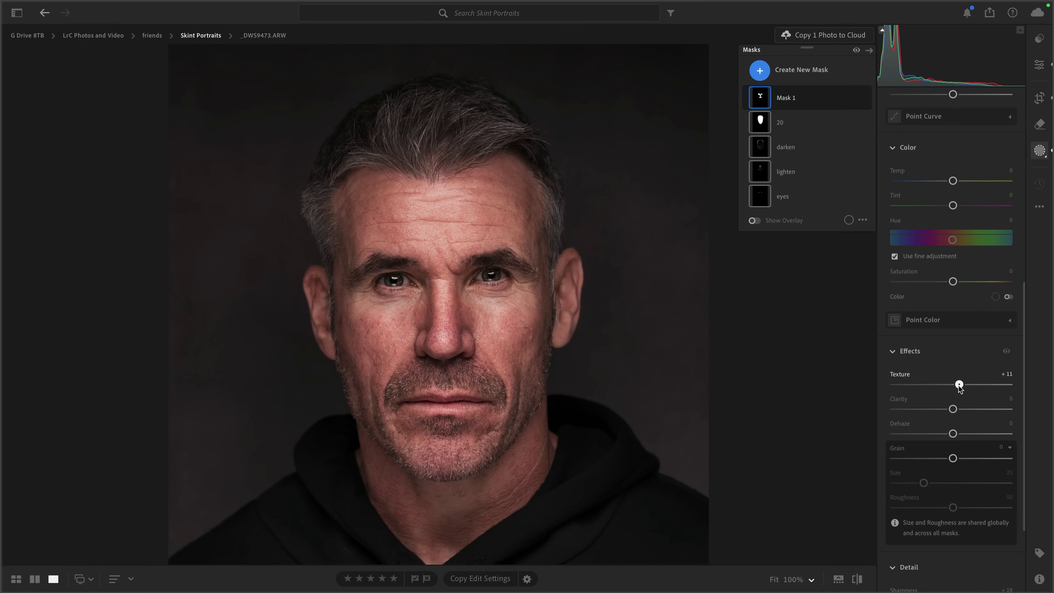
left_click_drag(953, 409, 961, 420)
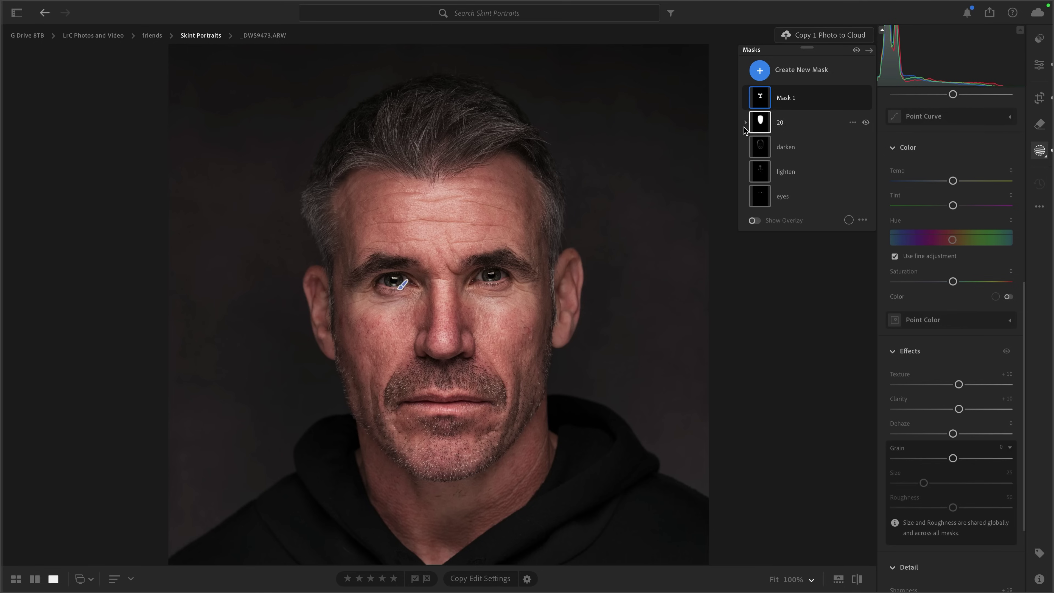
Rename the mask covering the eyes, nose and lips to "10".
left_click(853, 97)
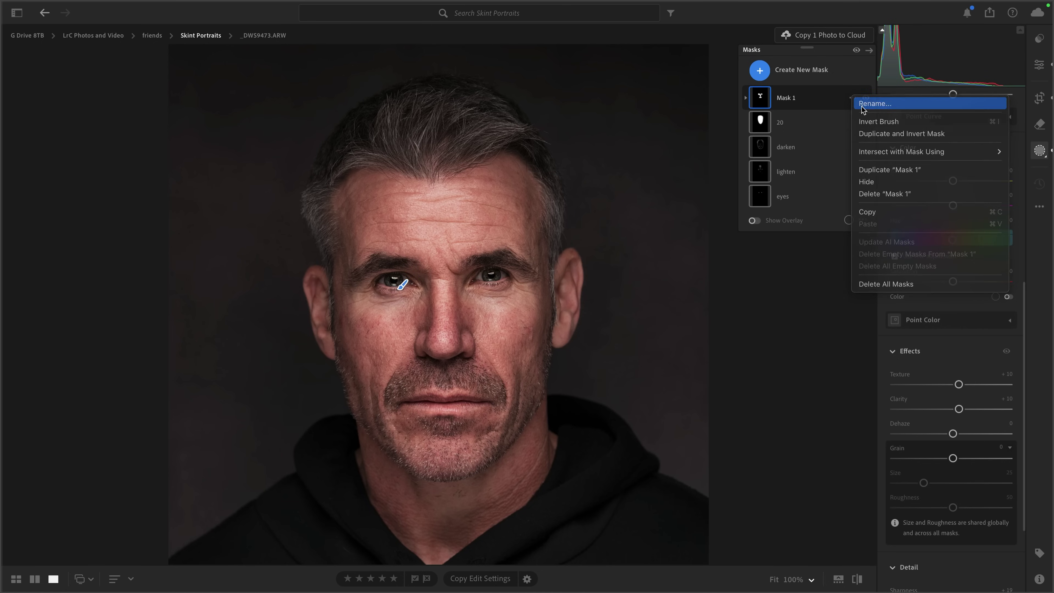
left_click(864, 105)
type("10")
key("Return")
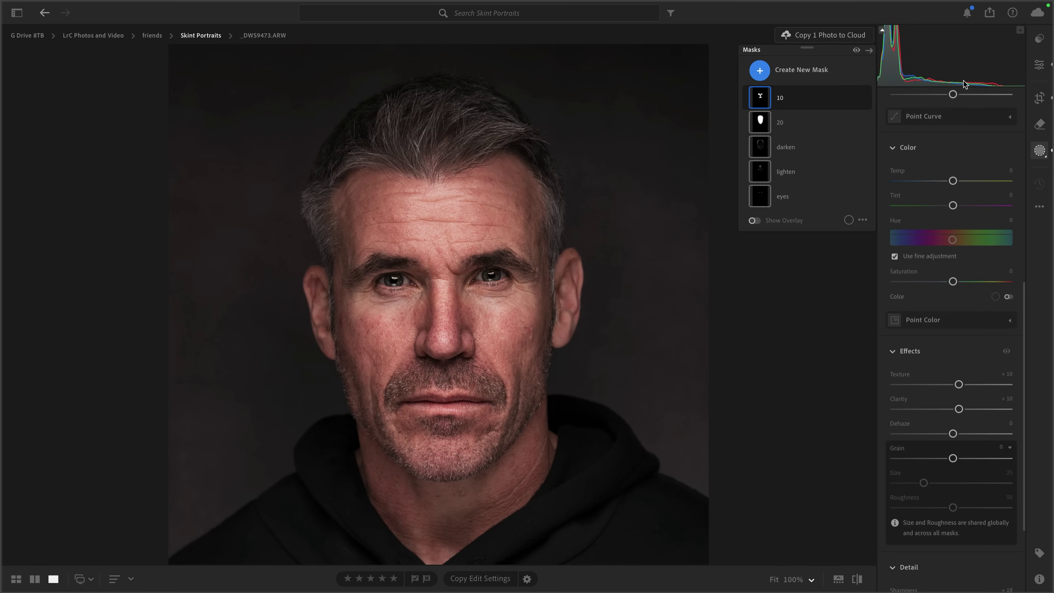
Compare the portrait with all five masks hidden and shown together.
left_click(857, 50)
left_click(857, 50)
left_click(858, 50)
left_click(773, 580)
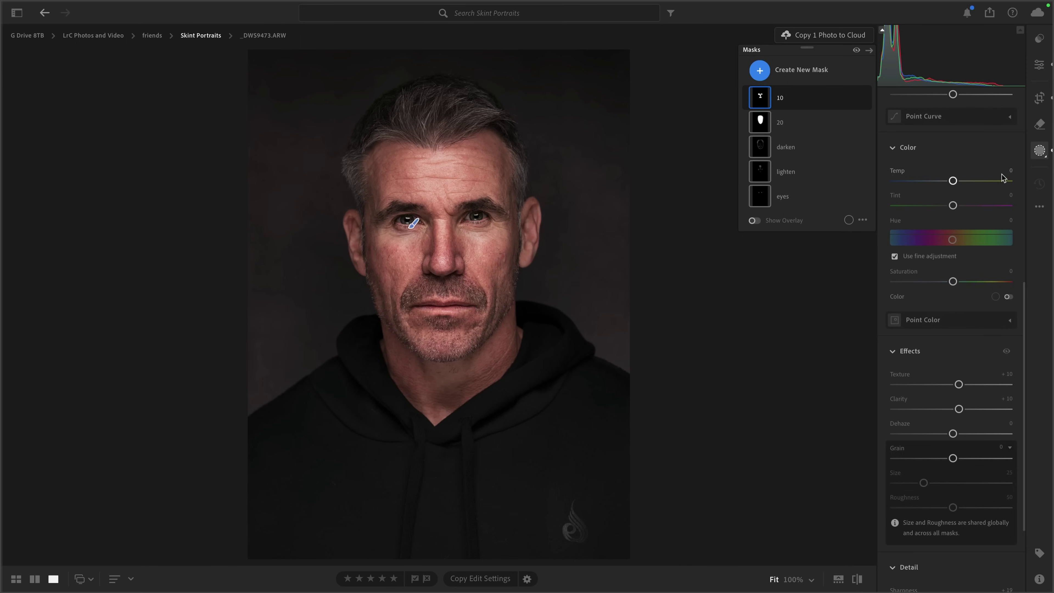
Apply Lens Blur to the whole portrait and turn on its depth visualization.
left_click(1034, 67)
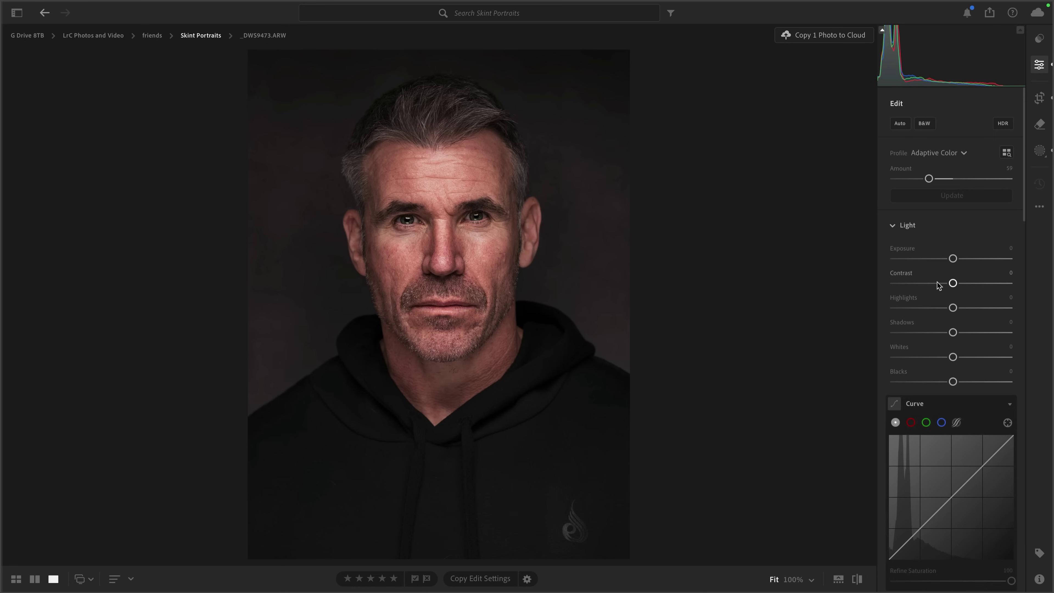
scroll(939, 285, "down", 20)
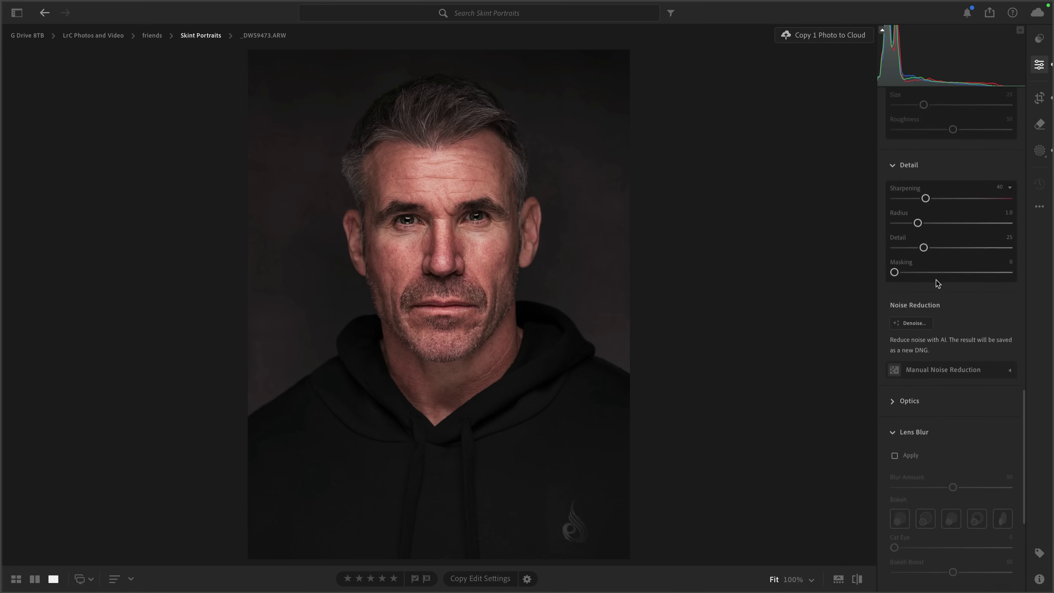
scroll(937, 283, "down", 8)
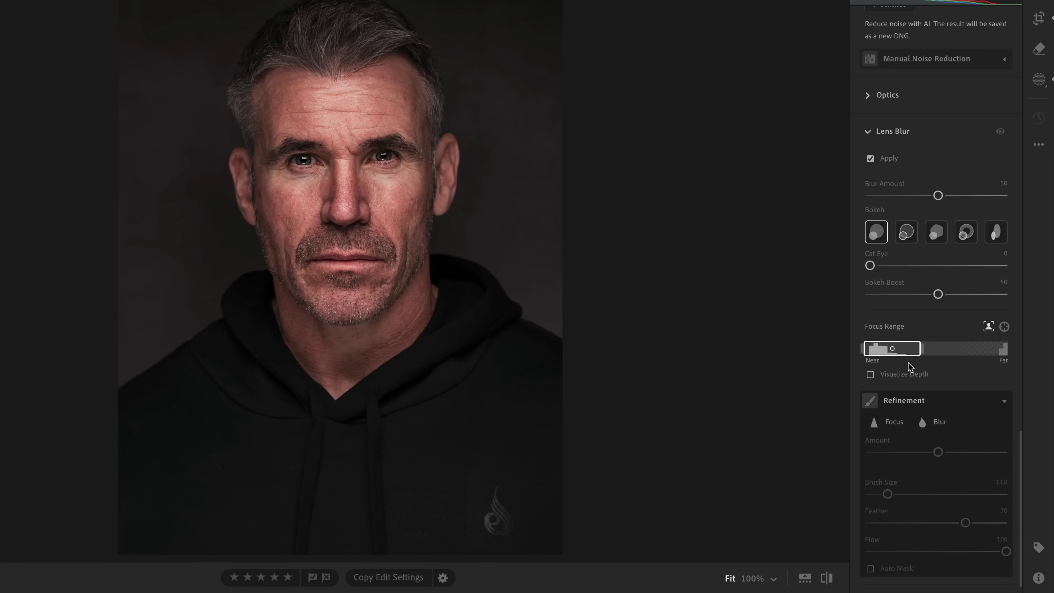
mouse_move(902, 355)
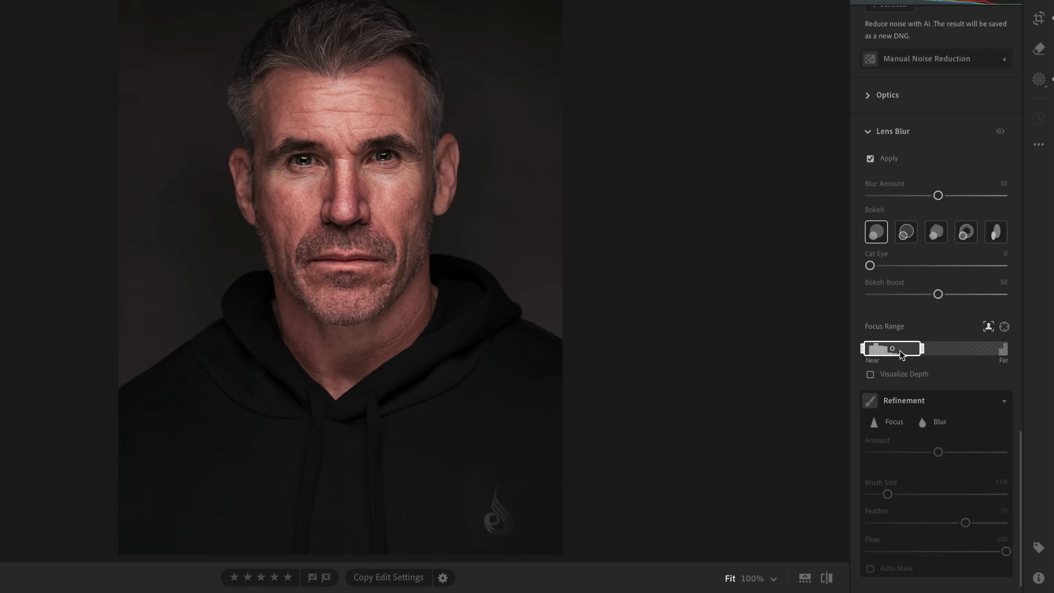
left_click(870, 375)
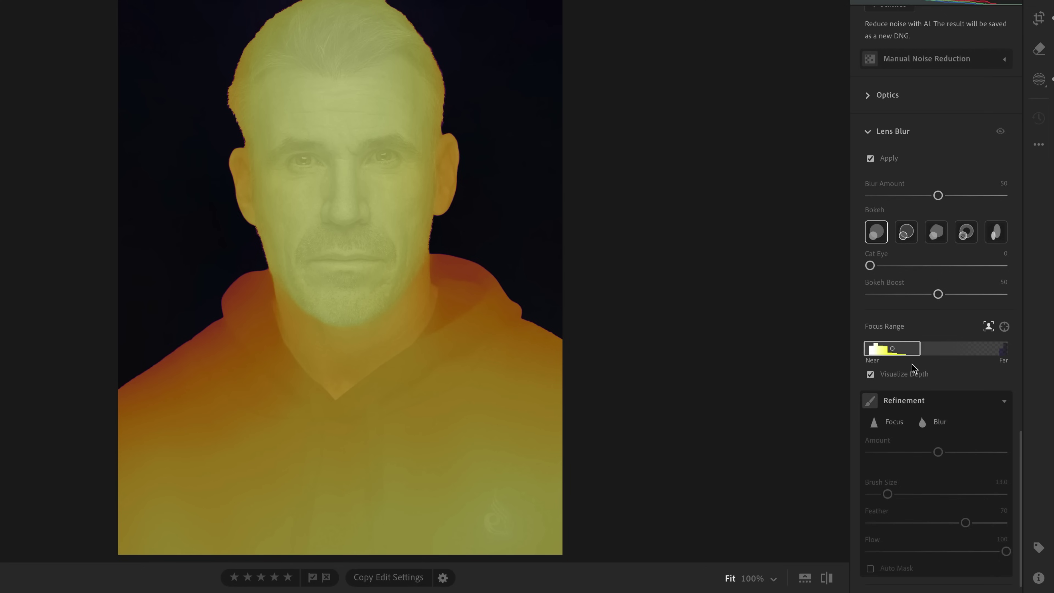
scroll(917, 400, "down", 1)
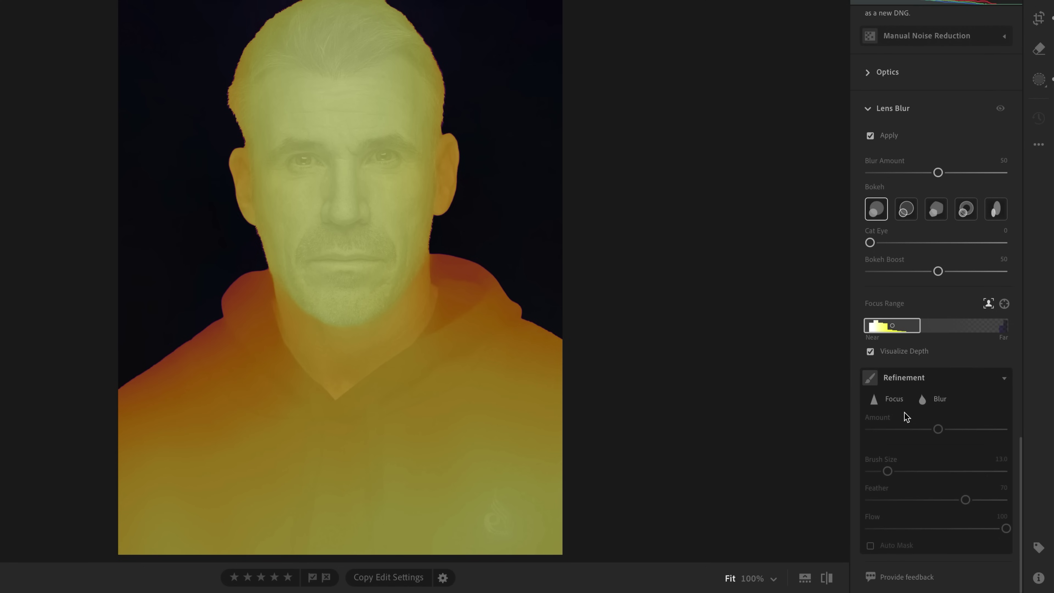
Paint with the Lens Blur refinement's Blur brush at about size 19 over the hoodie, shoulders and lower neck.
left_click(1004, 378)
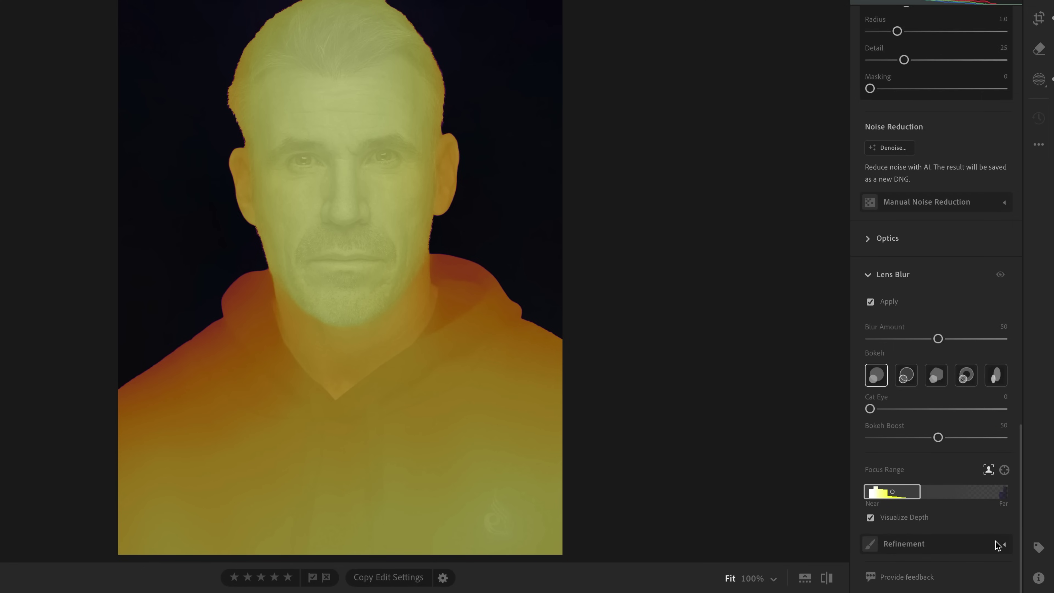
left_click(1004, 544)
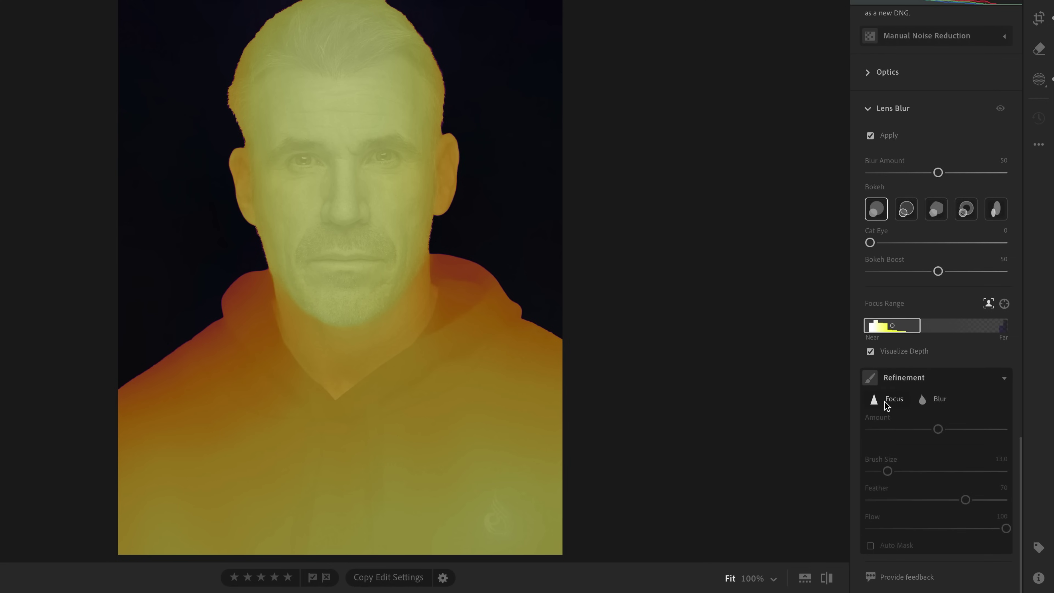
left_click(928, 399)
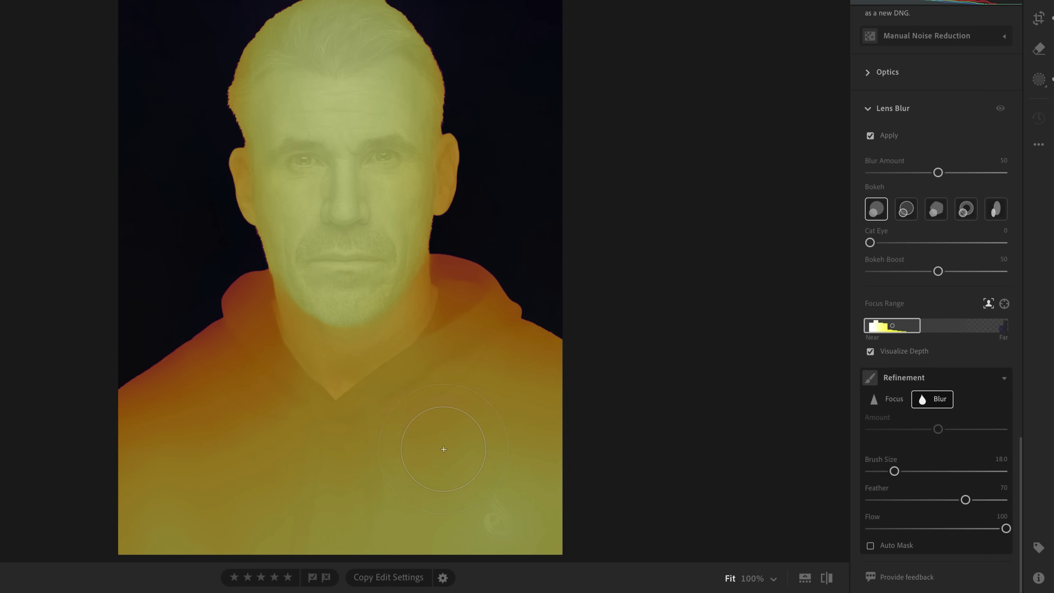
mouse_move(460, 472)
left_mouse_down()
mouse_move(219, 478)
mouse_move(556, 500)
mouse_move(451, 509)
mouse_move(557, 528)
mouse_move(367, 519)
mouse_move(109, 535)
mouse_move(343, 530)
mouse_move(248, 530)
mouse_move(155, 499)
mouse_move(130, 408)
mouse_move(170, 408)
mouse_move(170, 382)
mouse_move(305, 444)
mouse_move(428, 458)
mouse_move(517, 428)
mouse_move(532, 357)
mouse_move(529, 291)
mouse_move(523, 452)
mouse_move(495, 385)
mouse_move(490, 291)
mouse_move(425, 397)
mouse_move(319, 435)
mouse_move(259, 413)
mouse_move(193, 271)
left_mouse_up()
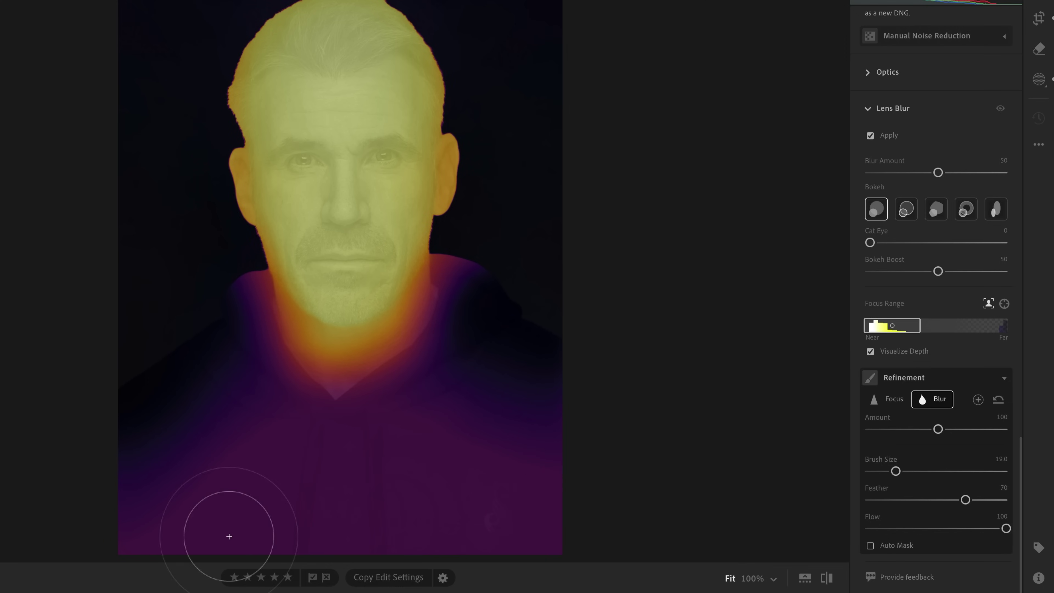
Paint blur refinement at about size 16 along both sides of the head, the ears and the top hair, and turn off the depth visualization.
key("bracketleft")
key("bracketleft")
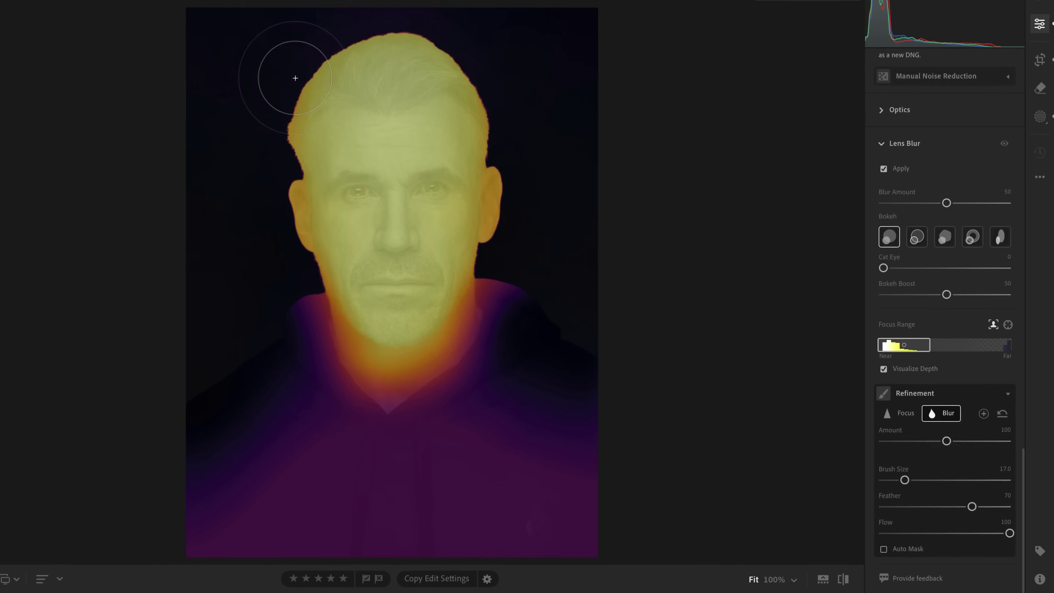
key("bracketleft")
mouse_move(339, 134)
left_mouse_down()
mouse_move(352, 348)
mouse_move(375, 444)
left_mouse_up()
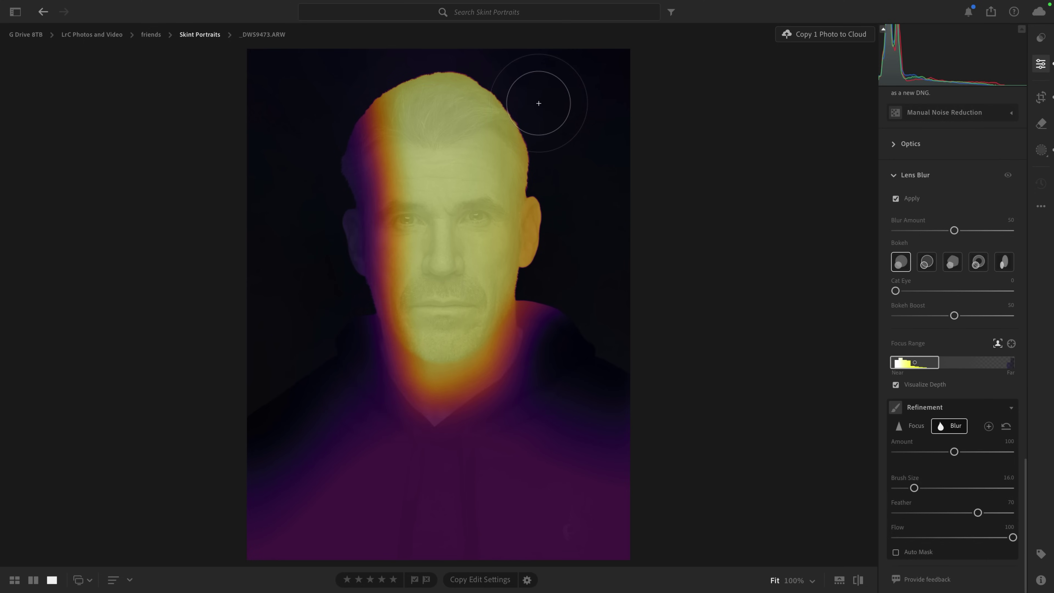
mouse_move(539, 102)
left_mouse_down()
mouse_move(539, 453)
mouse_move(565, 125)
left_mouse_up()
mouse_move(372, 79)
left_mouse_down()
mouse_move(348, 82)
mouse_move(417, 69)
mouse_move(553, 89)
mouse_move(572, 117)
left_mouse_up()
key("bracketleft")
key("bracketleft")
key("bracketleft")
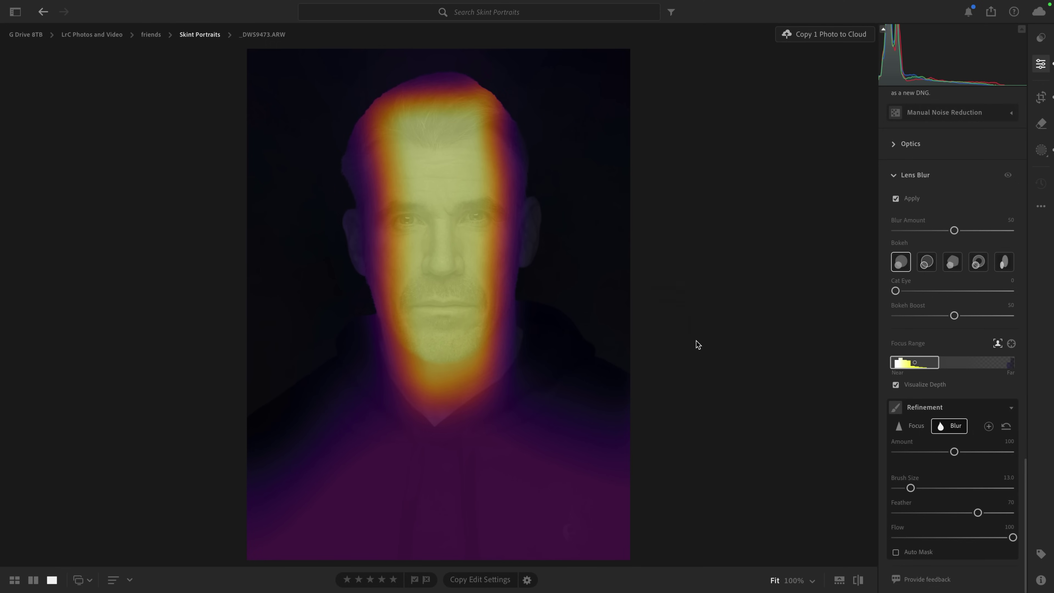
left_click(896, 386)
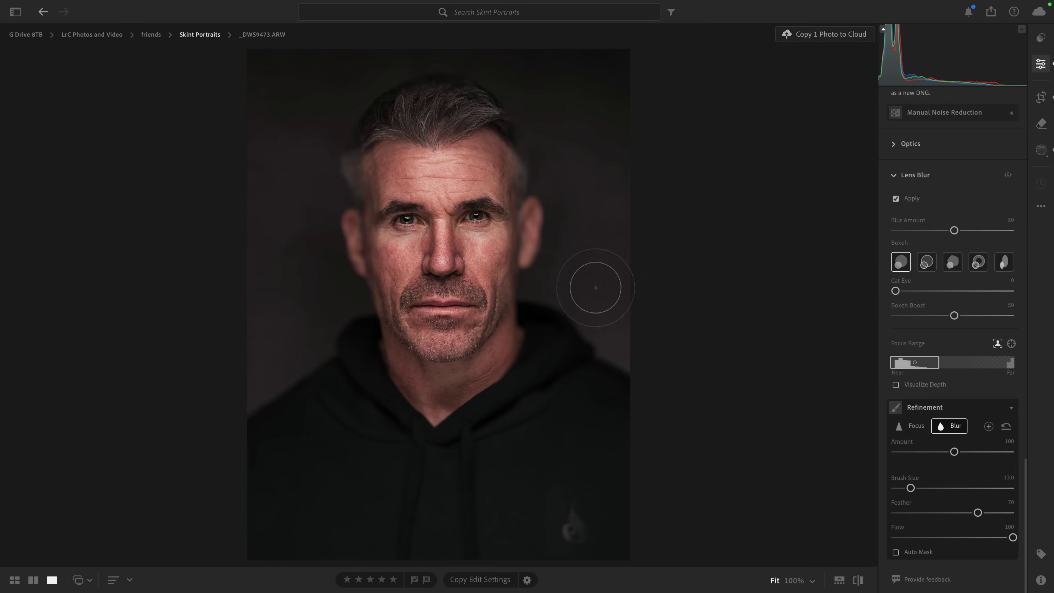
Reduce the Lens Blur amount to 21.
left_click_drag(954, 232, 925, 231)
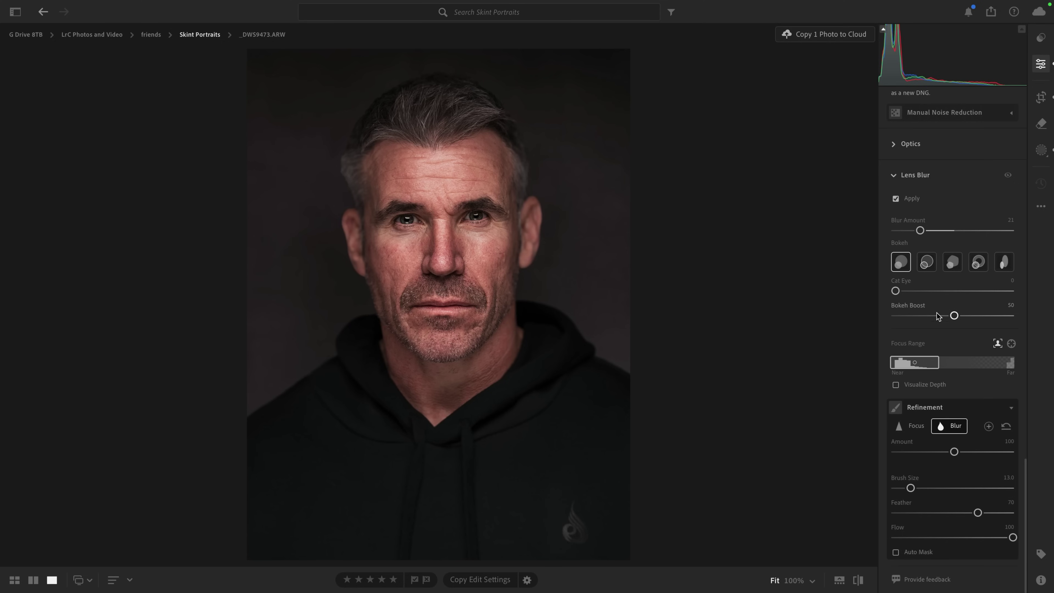
scroll(938, 320, "up", 10)
scroll(940, 319, "up", 20)
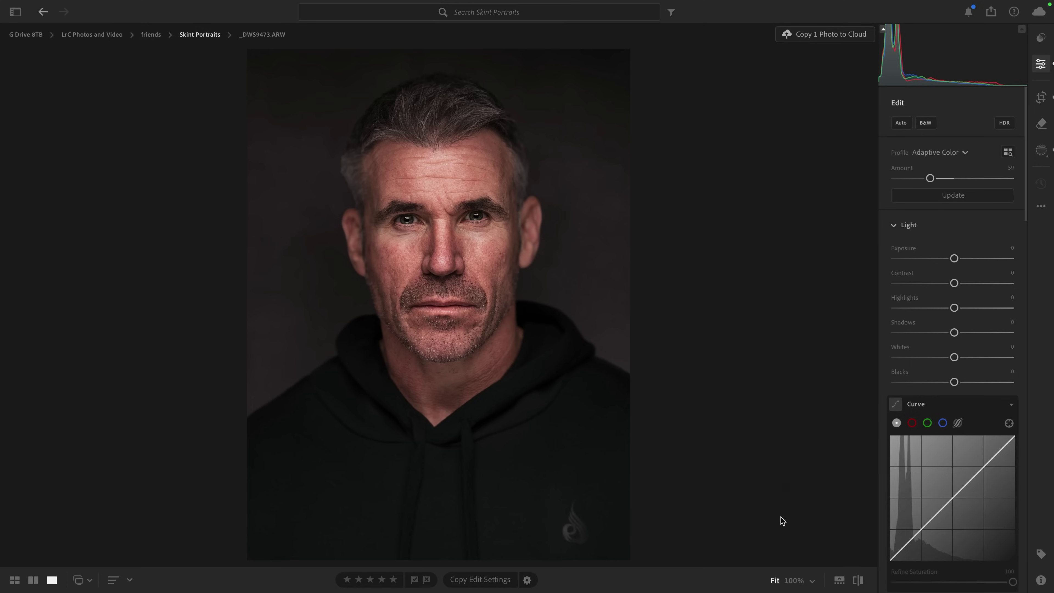
Add a linear gradient mask and move it above the portrait so it covers the entire image at full strength.
left_click(812, 582)
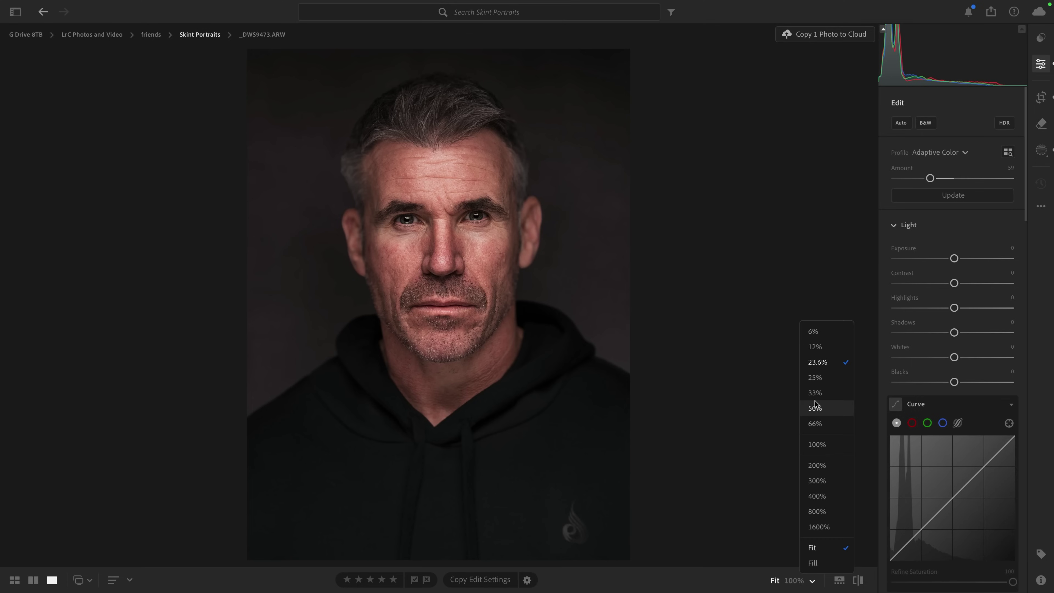
left_click(815, 346)
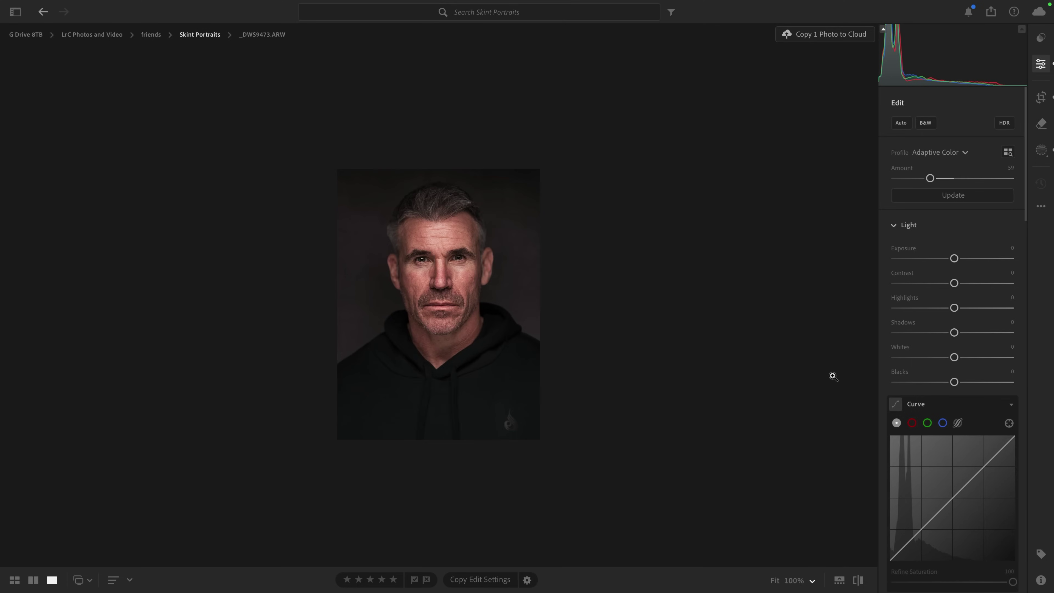
left_click(1041, 157)
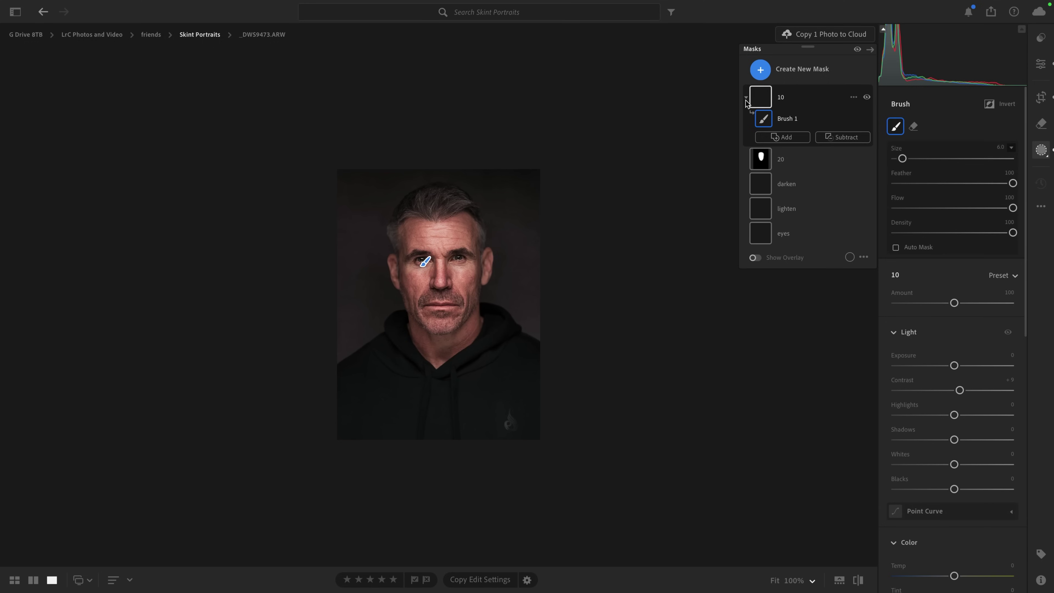
left_click(761, 71)
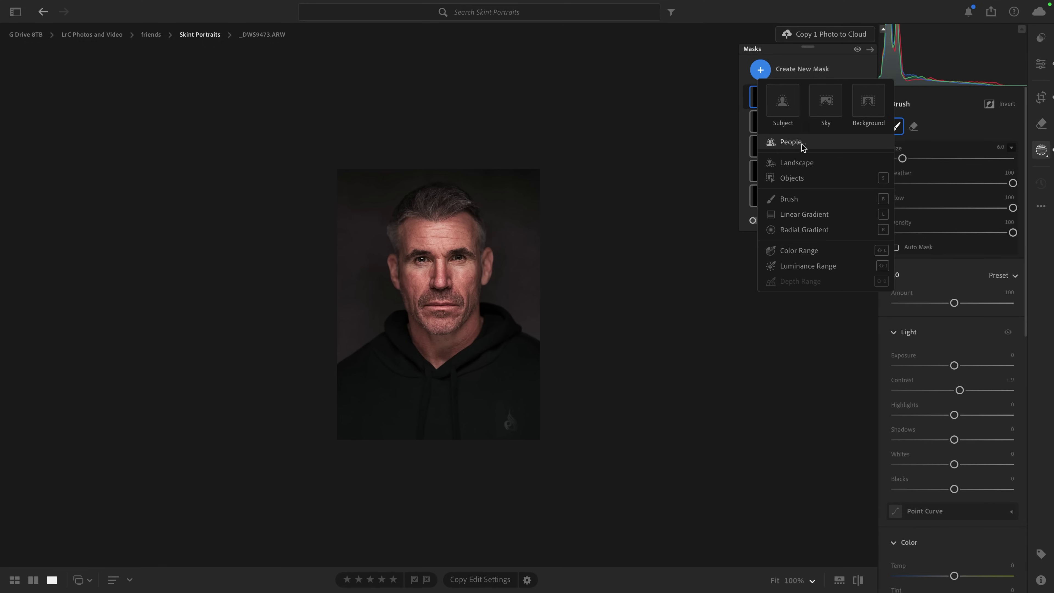
left_click(805, 216)
left_click_drag(441, 427, 442, 166)
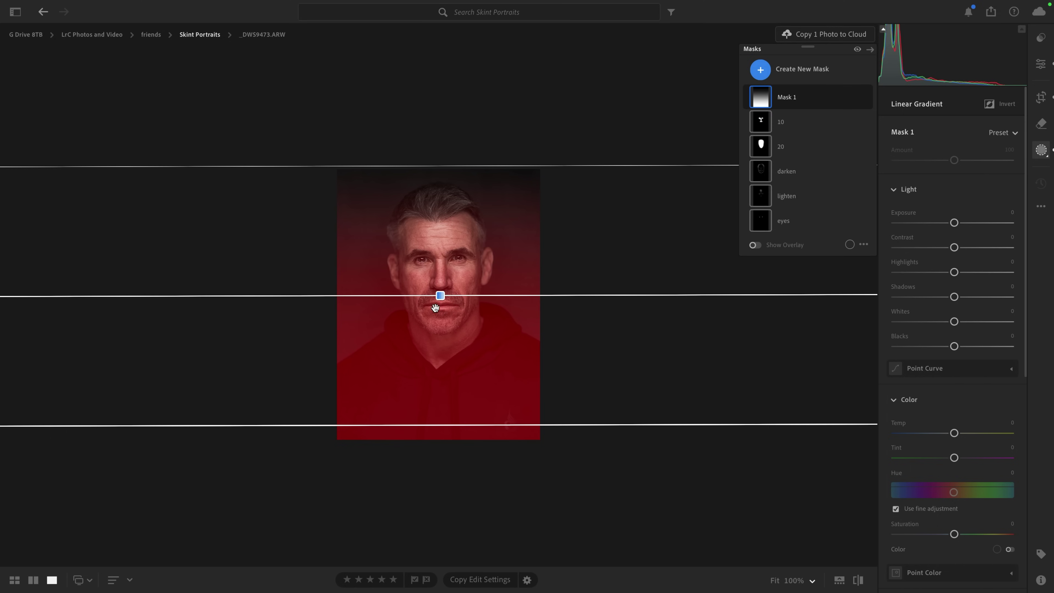
left_click(440, 295)
left_click_drag(440, 295, 439, 89)
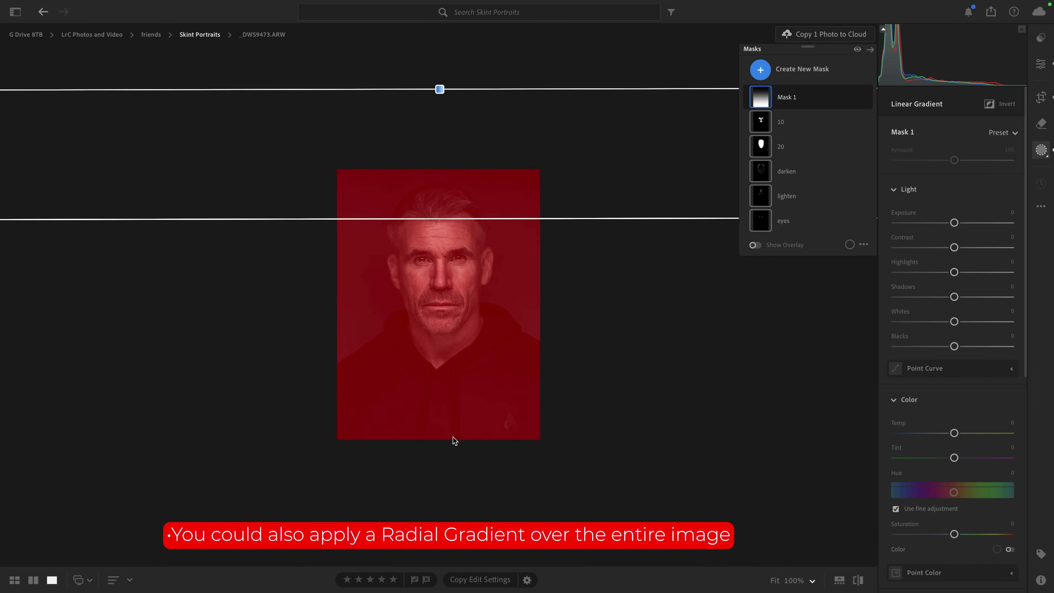
Set the full-image linear gradient mask's Clarity to -10.
left_click(775, 580)
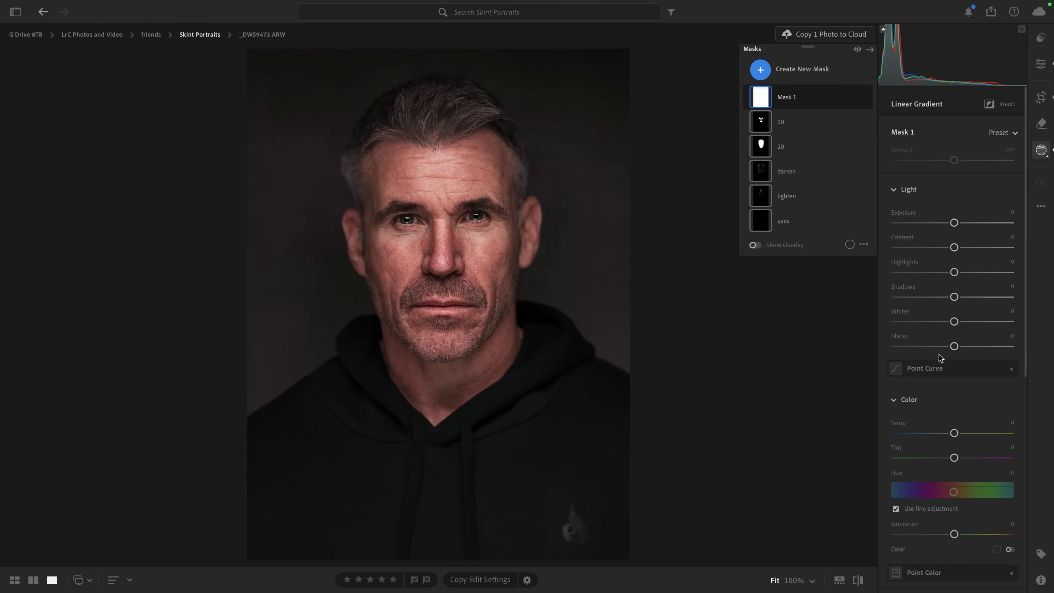
scroll(924, 360, "down", 10)
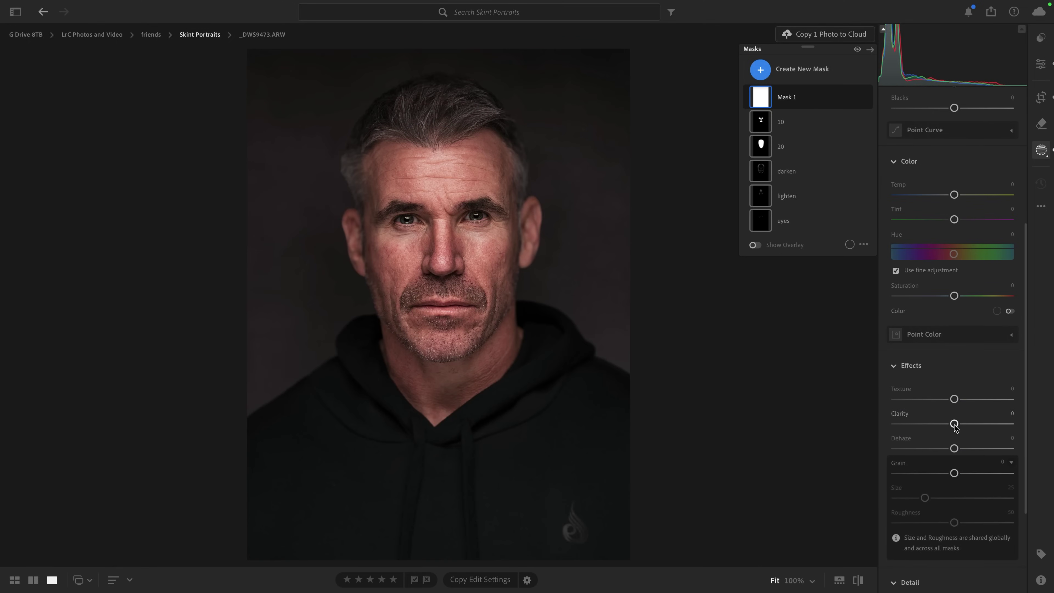
left_click_drag(954, 424, 948, 427)
left_click_drag(952, 413, 961, 428)
left_click(949, 424)
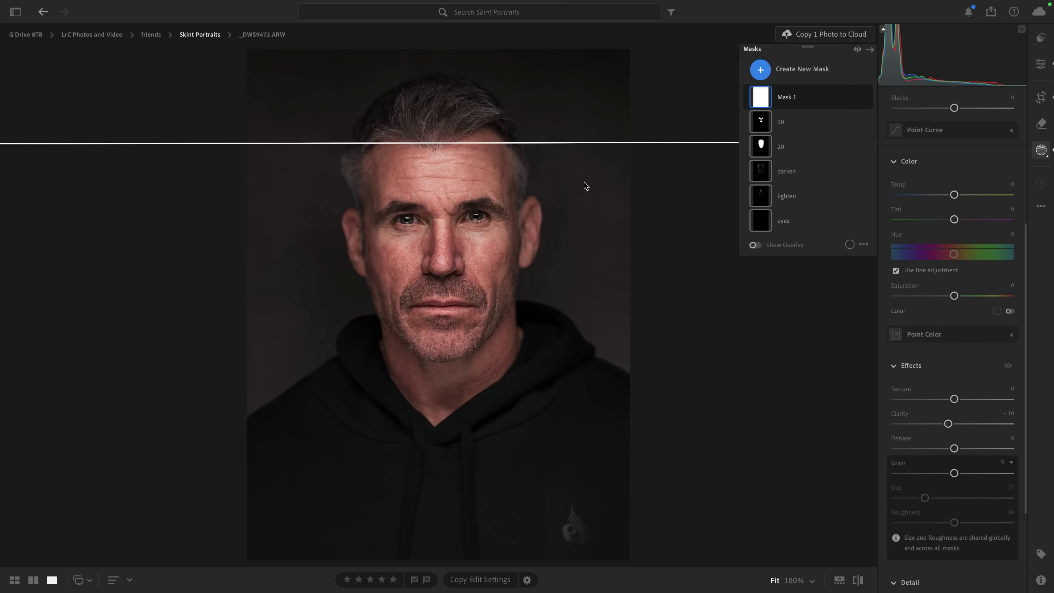
Compare the portrait with the full-image gradient mask hidden and shown, and fine-tune its negative Clarity.
mouse_move(859, 101)
left_click(867, 98)
left_click(867, 98)
left_click(867, 98)
left_click(867, 98)
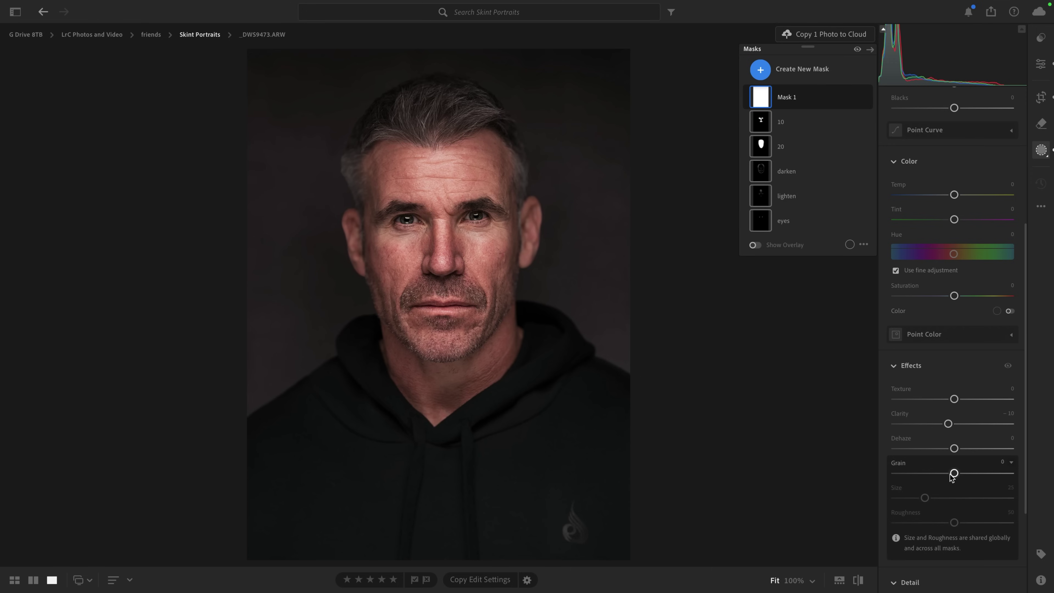
left_click_drag(946, 425, 943, 424)
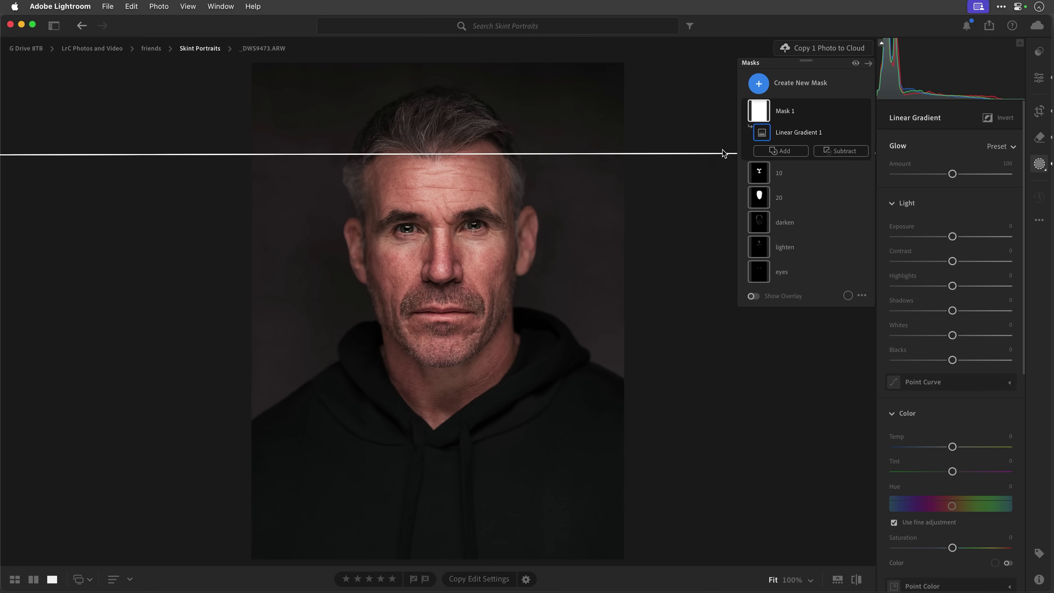
Rename the full-image linear gradient mask as Glow.
left_click(852, 111)
left_click(868, 122)
type("Glow")
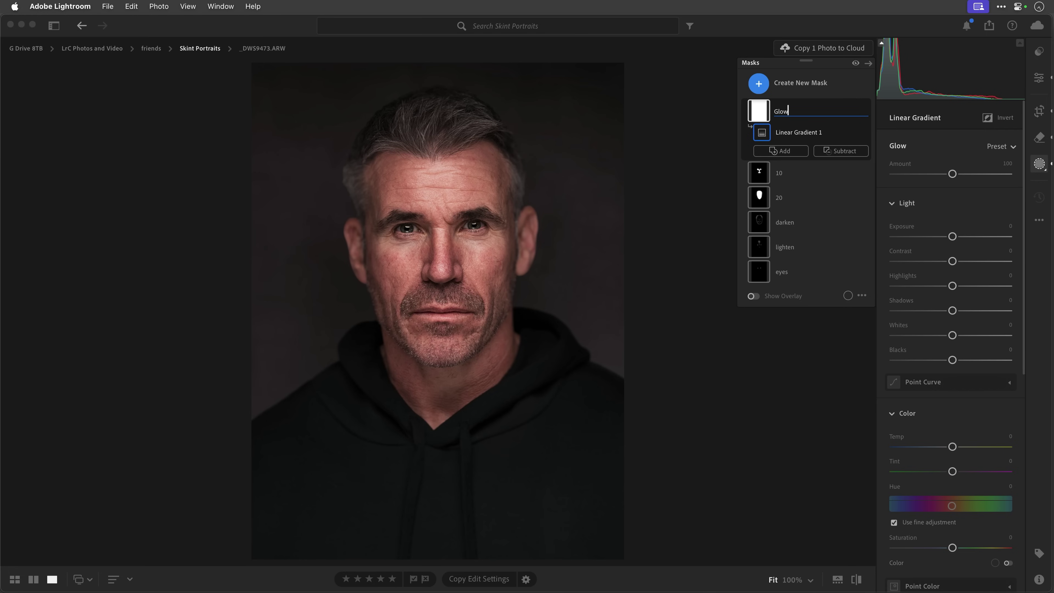
key("Return")
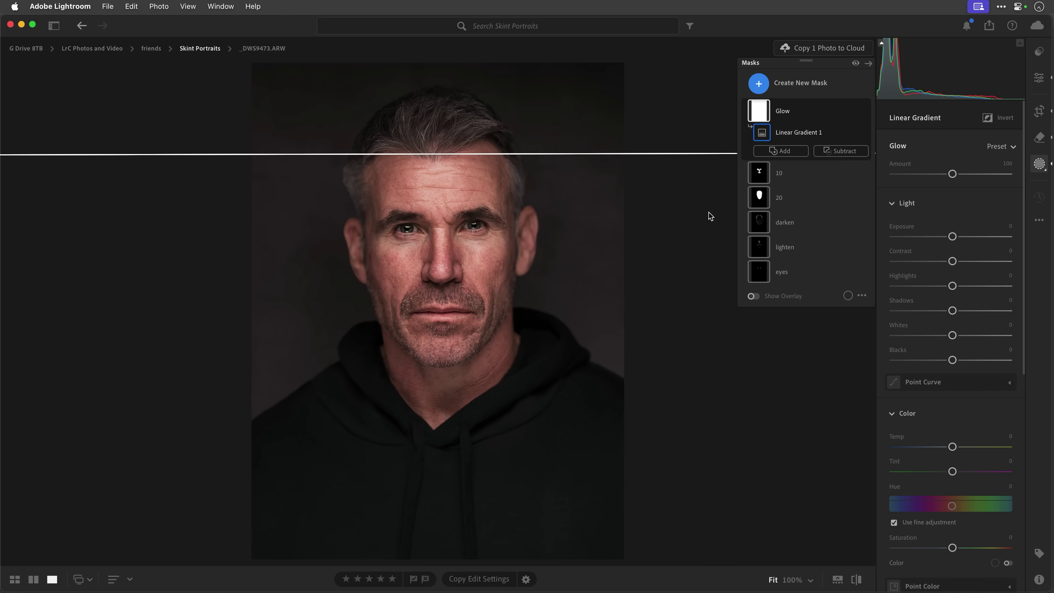
Add a tall oval radial gradient mask from the hair to the lower neck with feather 54, and invert it.
mouse_move(764, 105)
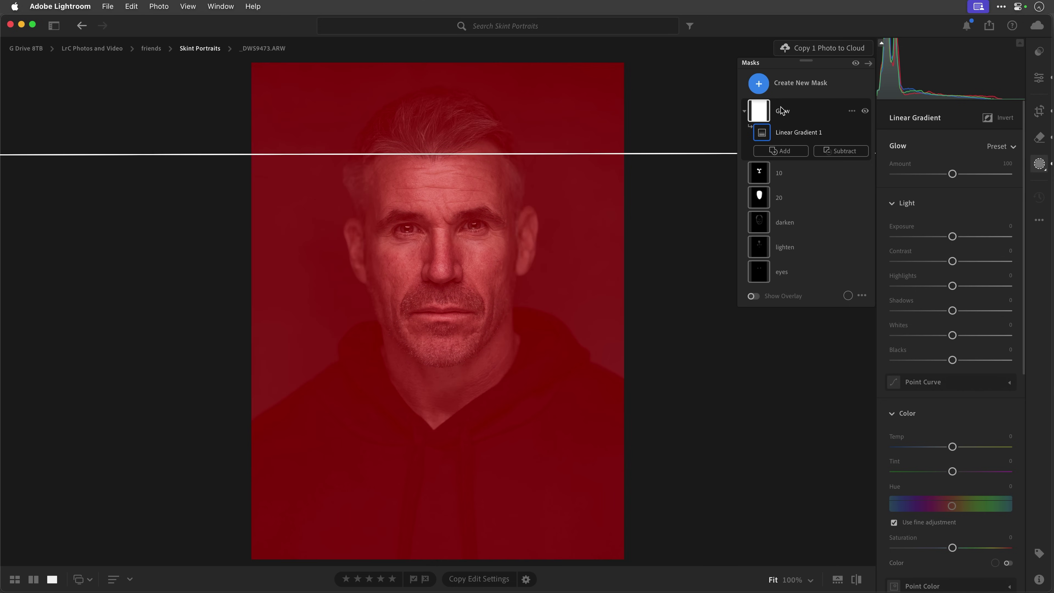
left_click(759, 84)
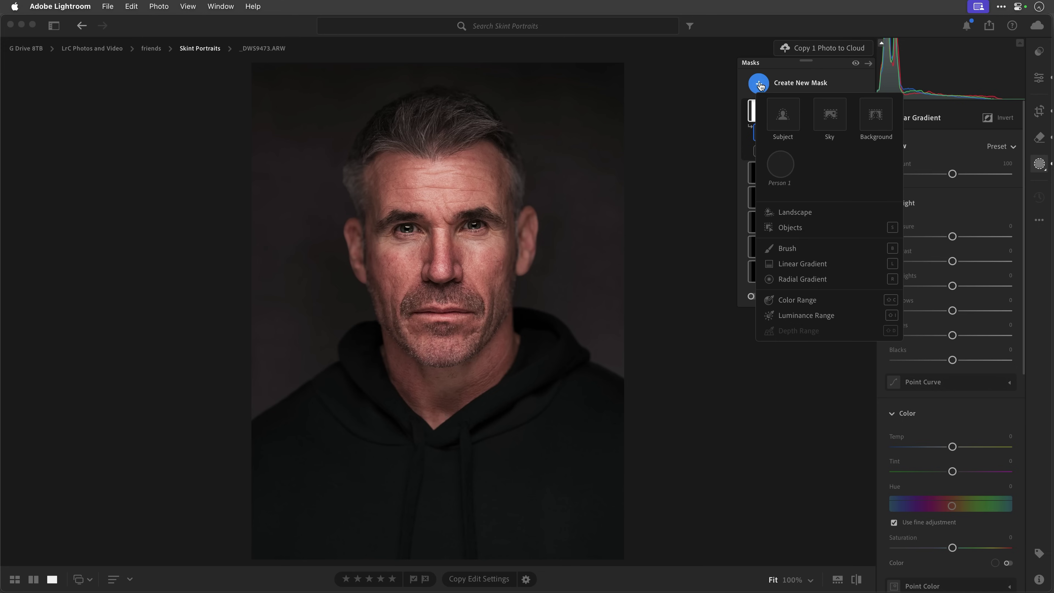
left_click(796, 282)
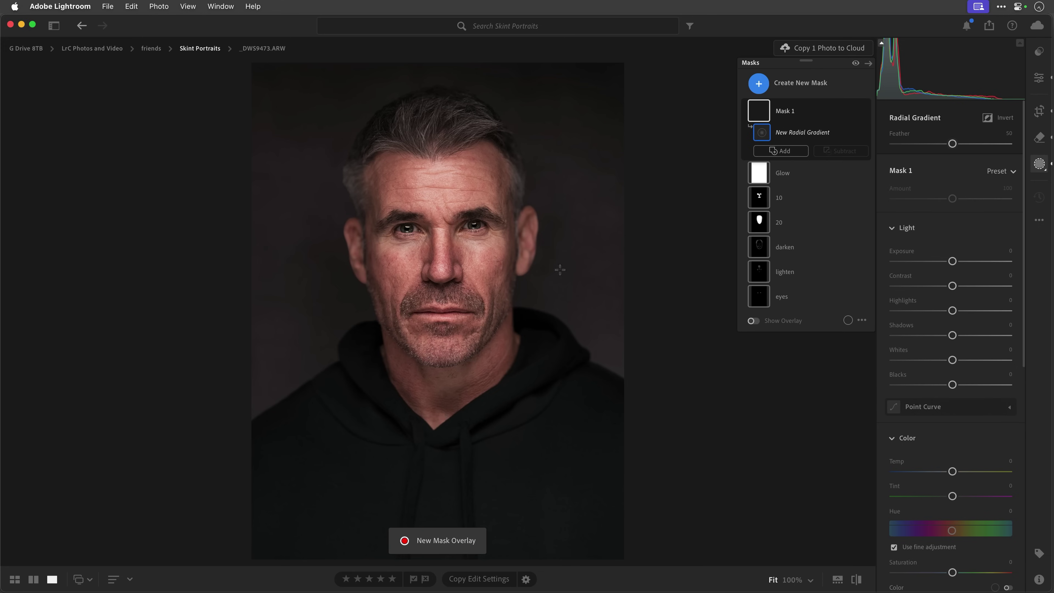
left_click_drag(441, 257, 438, 239)
left_click_drag(427, 203, 391, 107)
mouse_move(421, 257)
left_mouse_down()
mouse_move(412, 250)
mouse_move(411, 260)
left_mouse_up()
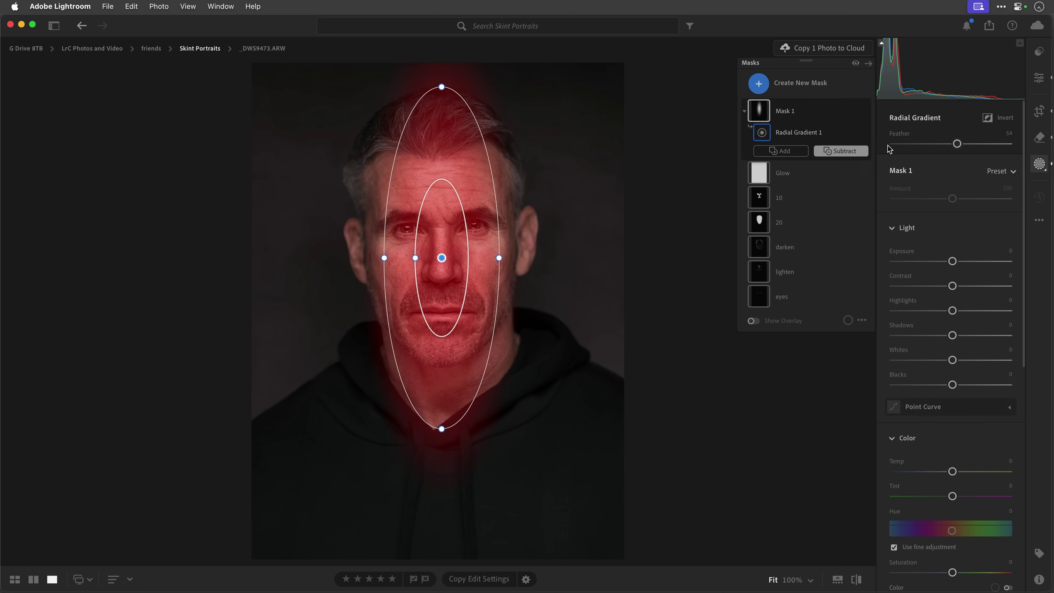
left_click(988, 118)
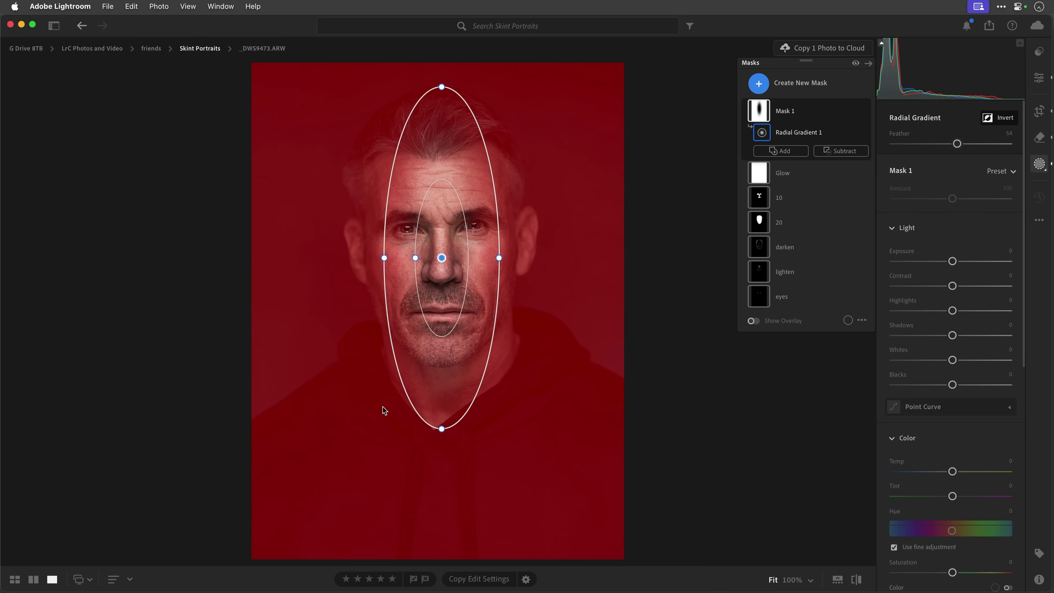
Set the inverted radial gradient mask's Exposure to -0.60 to darken the surroundings of the face.
left_click_drag(952, 261, 947, 263)
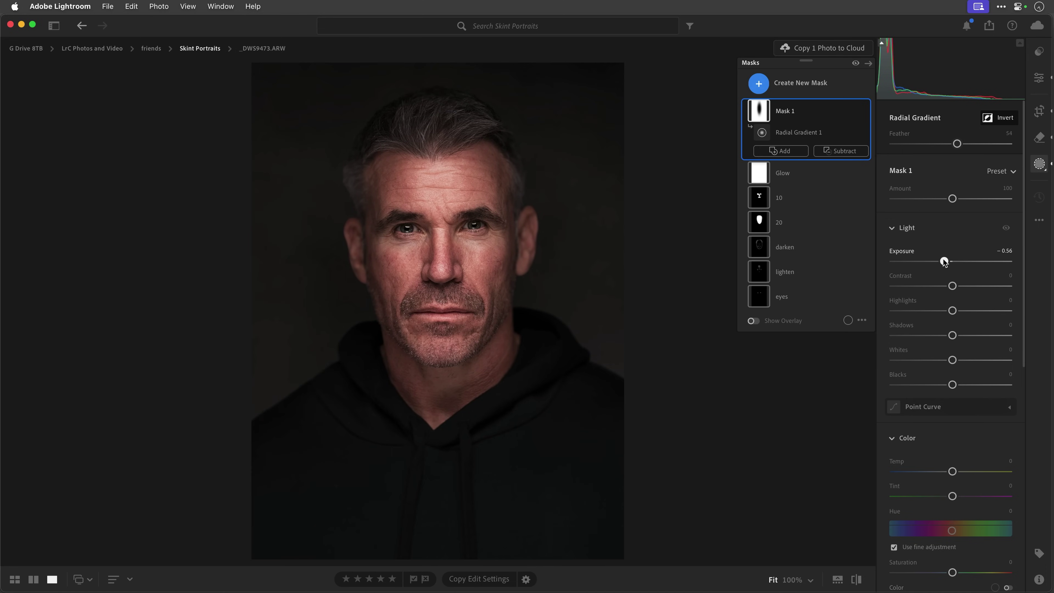
left_click_drag(943, 261, 943, 262)
left_click(413, 245)
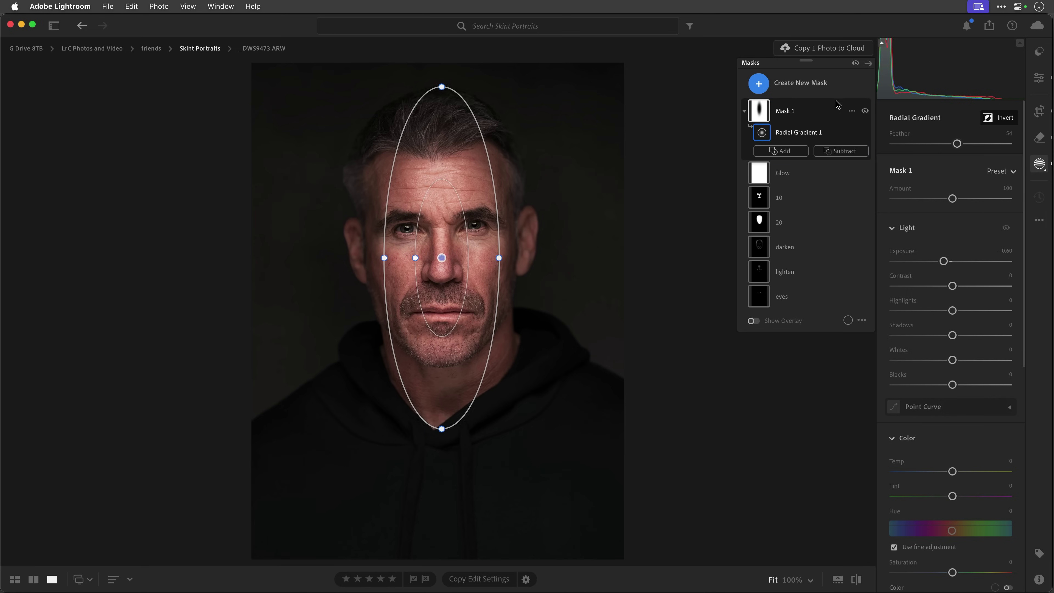
Compare the portrait with the inverted radial gradient mask hidden and shown.
left_click(865, 111)
left_click(865, 111)
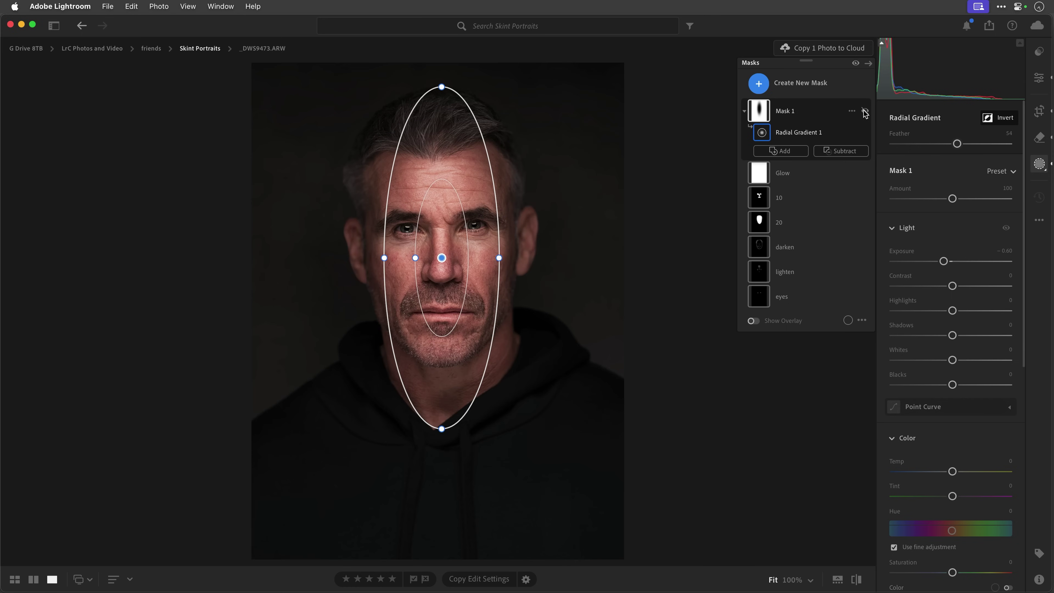
left_click(865, 112)
left_click(865, 111)
Rename the inverted radial gradient mask as lighting.
left_click(851, 112)
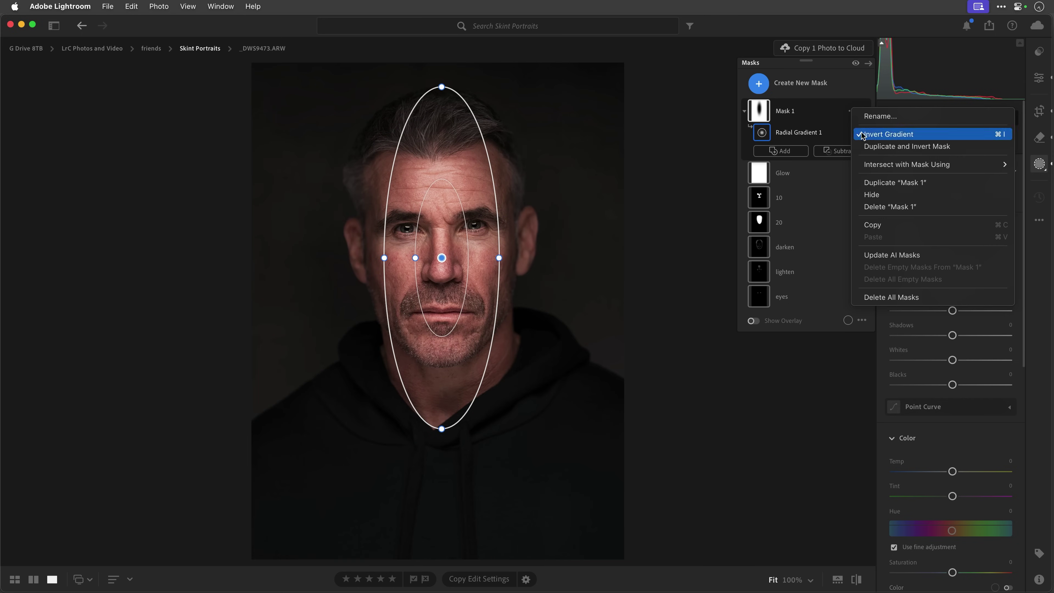
left_click(874, 111)
key("BackSpace")
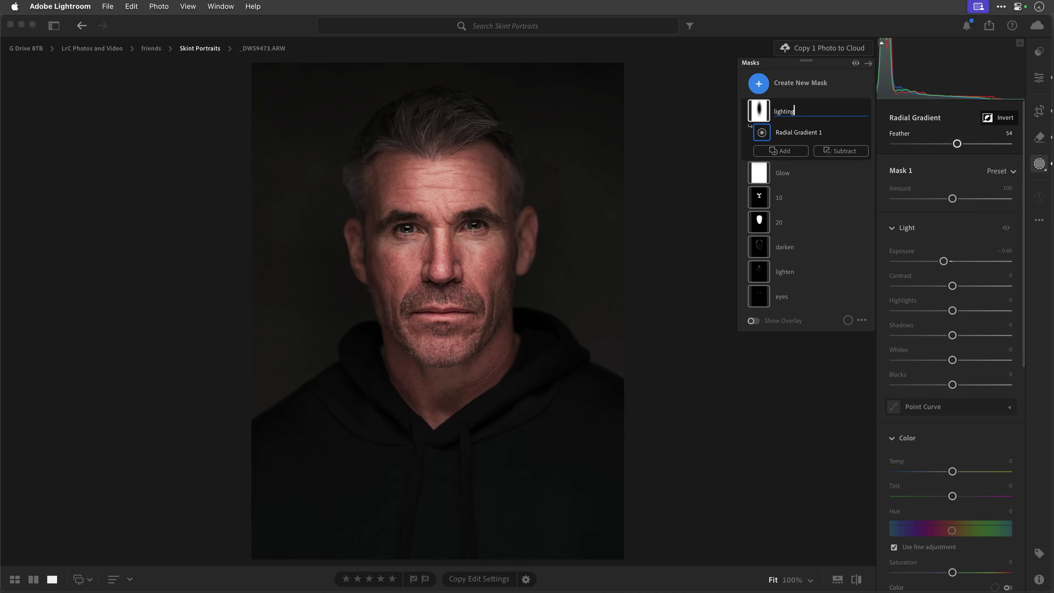
key("Return")
Close the masking controls and compare the edited portrait with the original.
left_click(1039, 166)
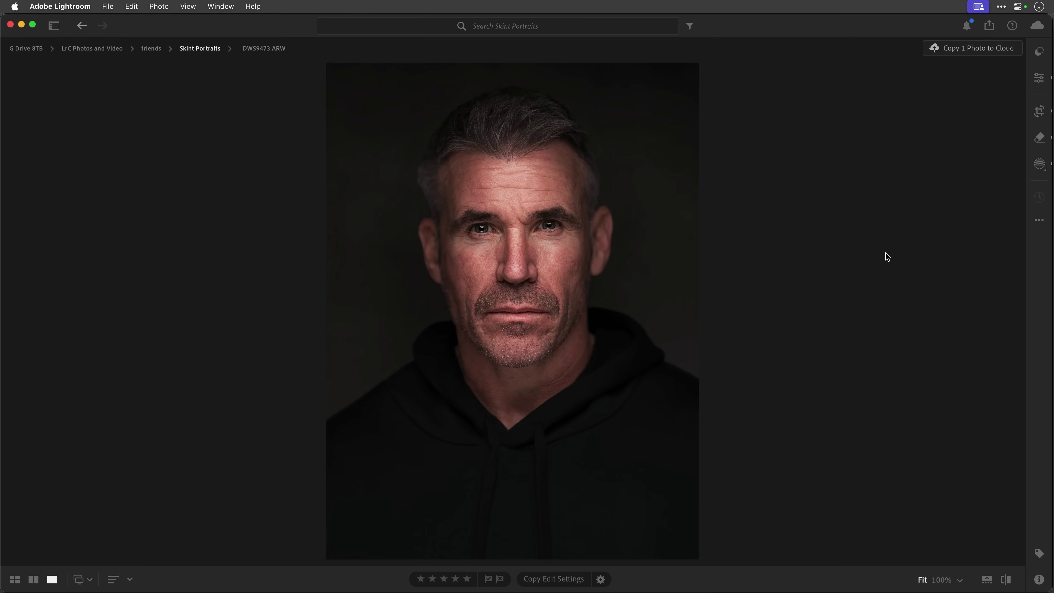
key("backslash")
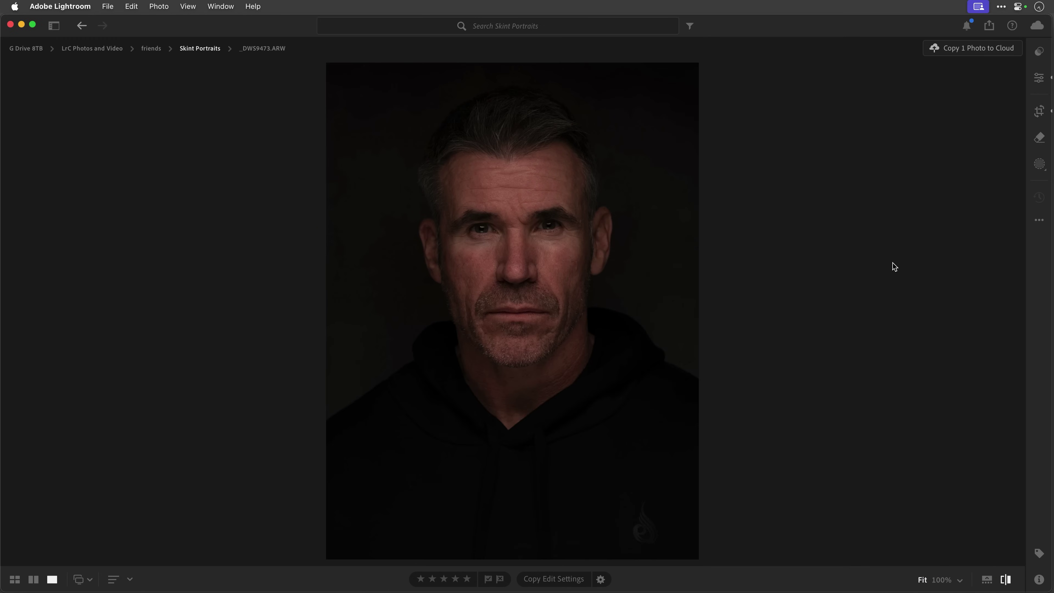
key("backslash")
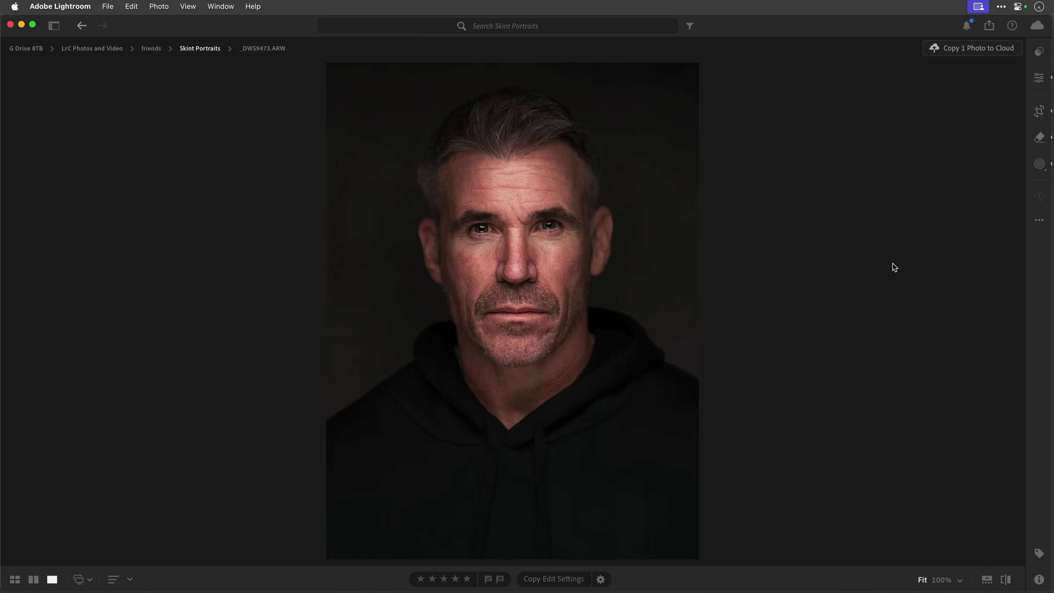
key("backslash")
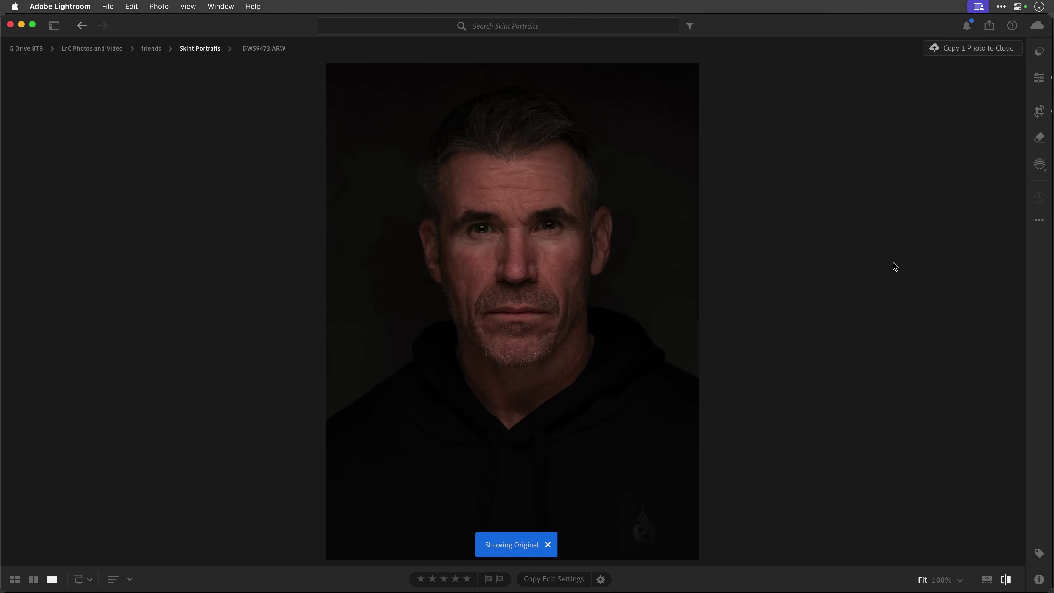
key("backslash")
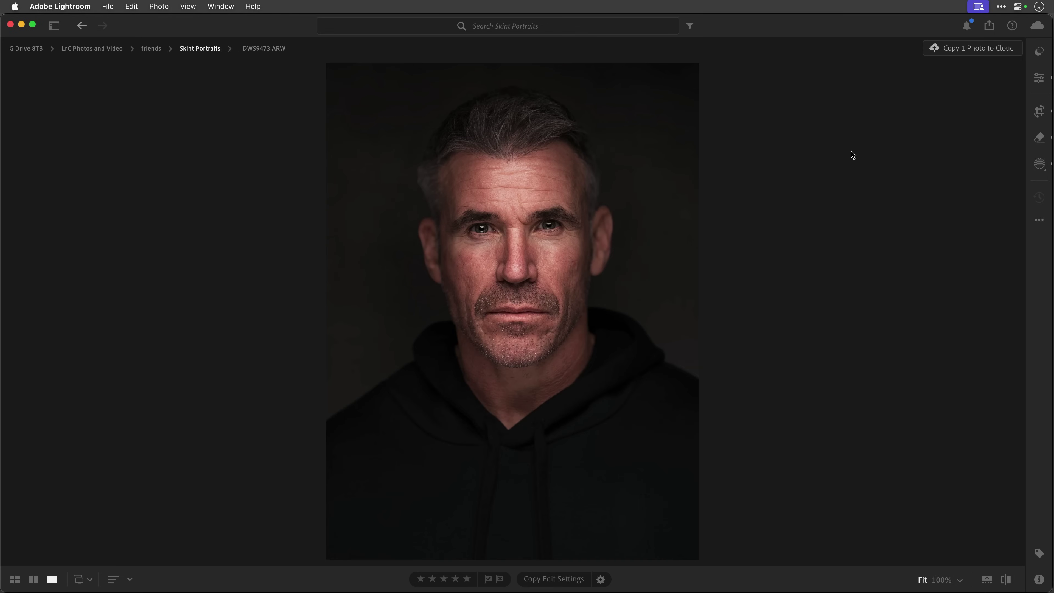